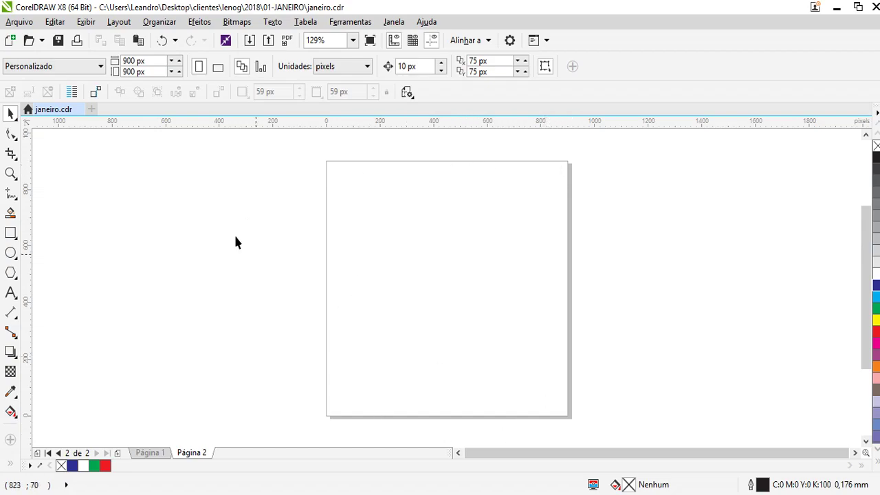
# - Set the drawing units to pixels and check the page's width and height settings
pyautogui.click(352, 69)
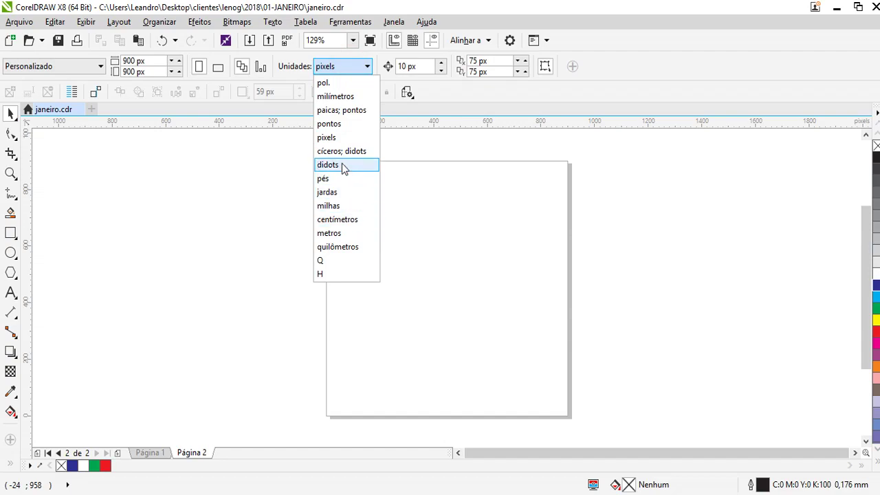
pyautogui.click(333, 138)
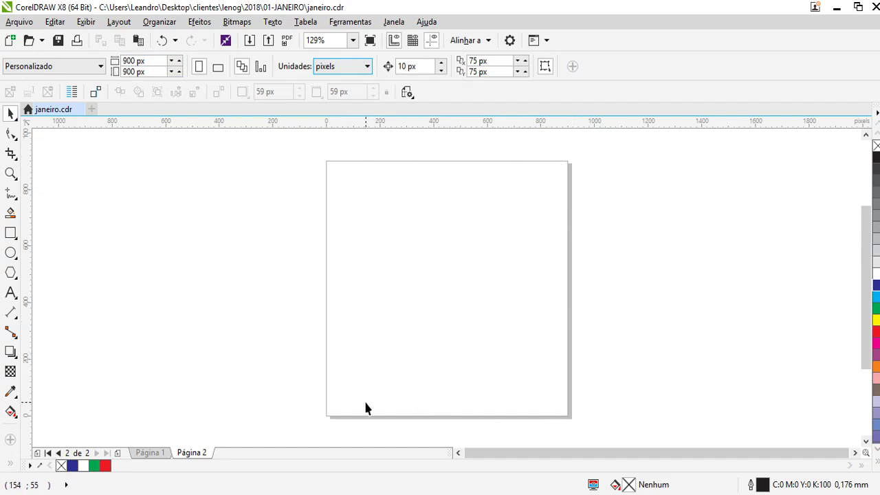
pyautogui.click(142, 60)
pyautogui.click(141, 71)
pyautogui.click(249, 258)
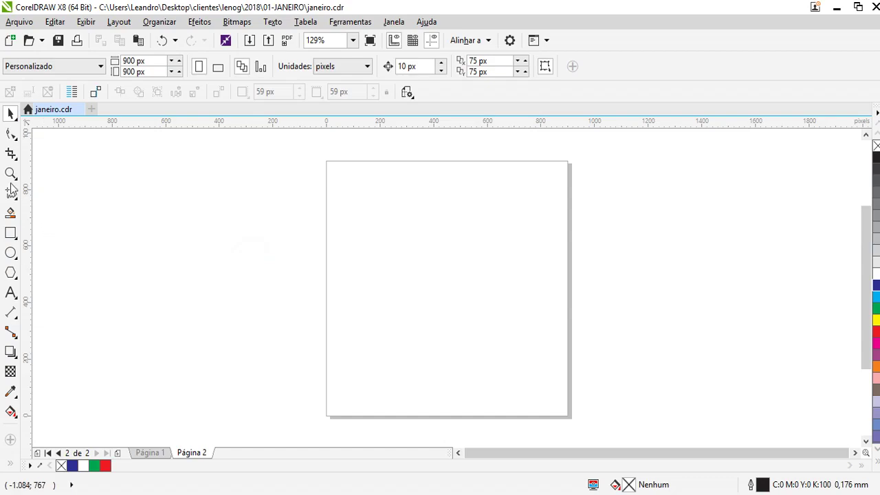
# - Draw a rectangle of about 915 × 898 px over the whole page
pyautogui.click(10, 234)
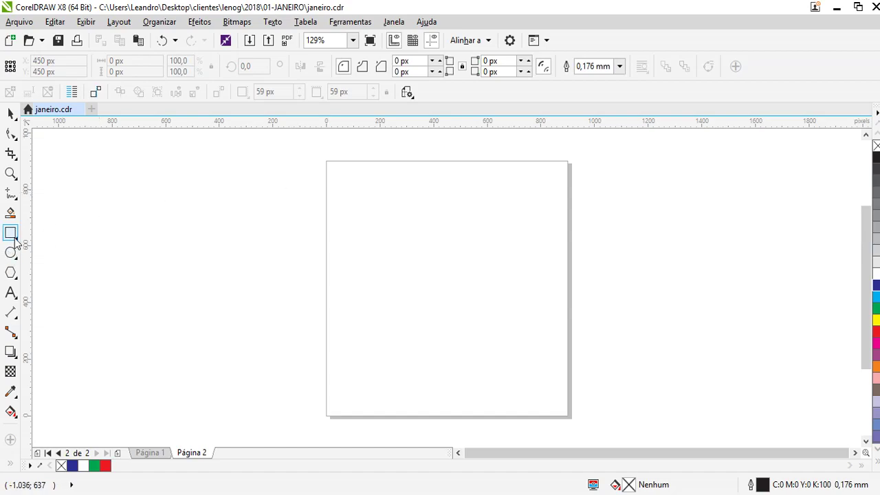
pyautogui.moveTo(327, 162)
pyautogui.mouseDown()
pyautogui.moveTo(538, 355)
pyautogui.moveTo(574, 417)
pyautogui.mouseUp()
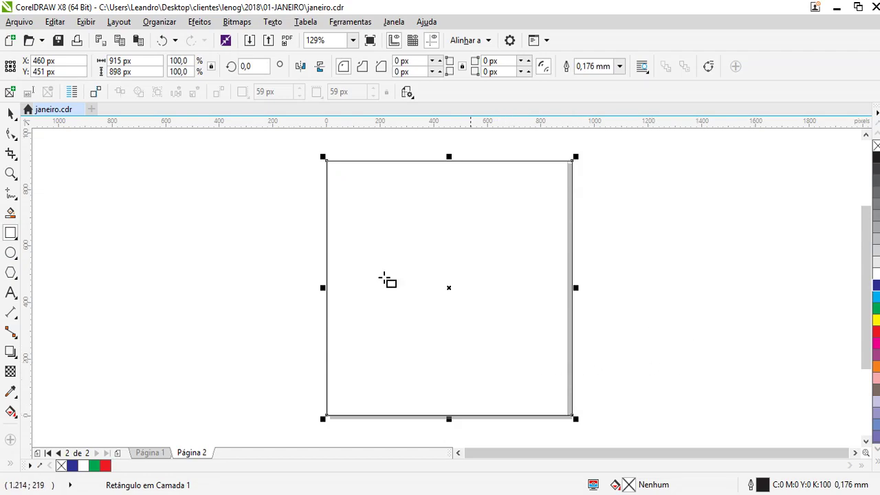
pyautogui.click(11, 112)
# - Try to set the rectangle's width and height to 900 px each
pyautogui.click(145, 61)
pyautogui.write('900')
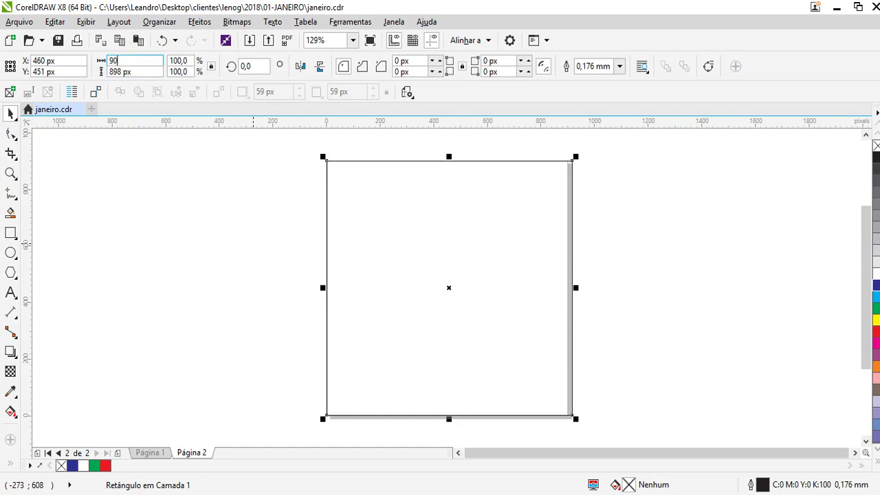
pyautogui.click(145, 68)
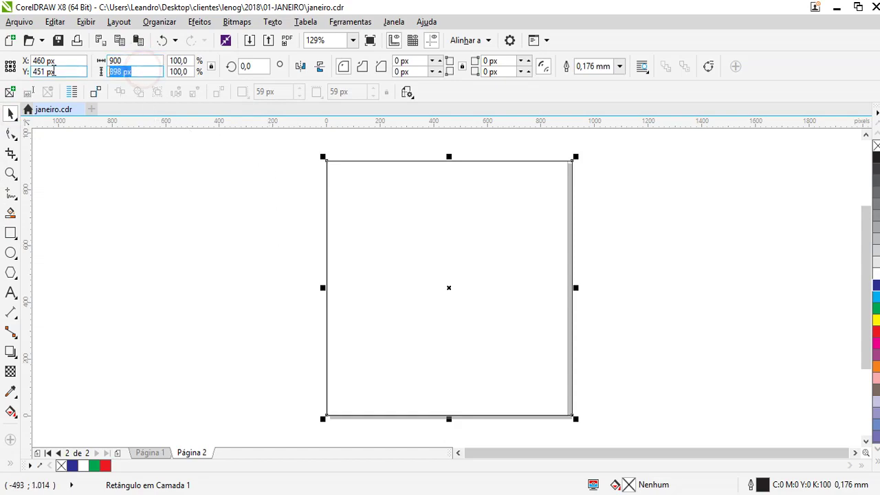
pyautogui.write('900')
pyautogui.press('Return')
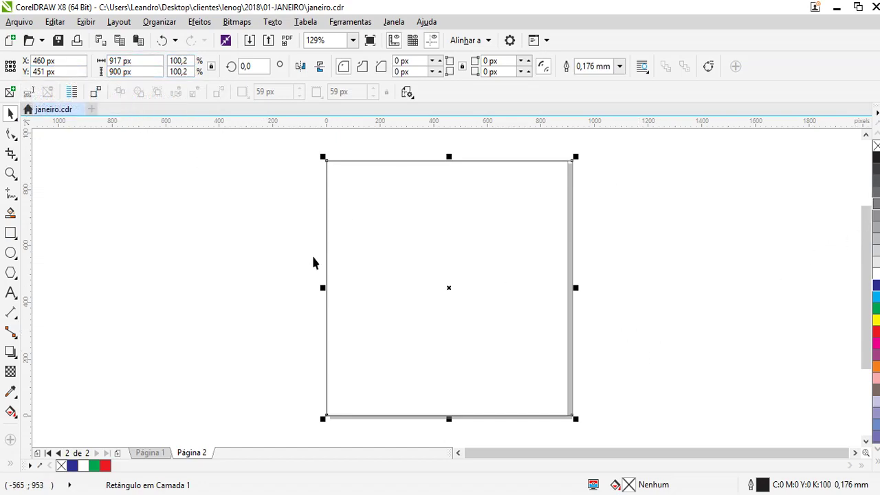
# - Shift the rectangle slightly so that it roughly lines up with the page
pyautogui.moveTo(506, 321); pyautogui.dragTo(483, 309)
pyautogui.click(509, 256)
pyautogui.moveTo(510, 256)
pyautogui.mouseDown()
pyautogui.moveTo(515, 267)
pyautogui.moveTo(512, 257)
pyautogui.mouseUp()
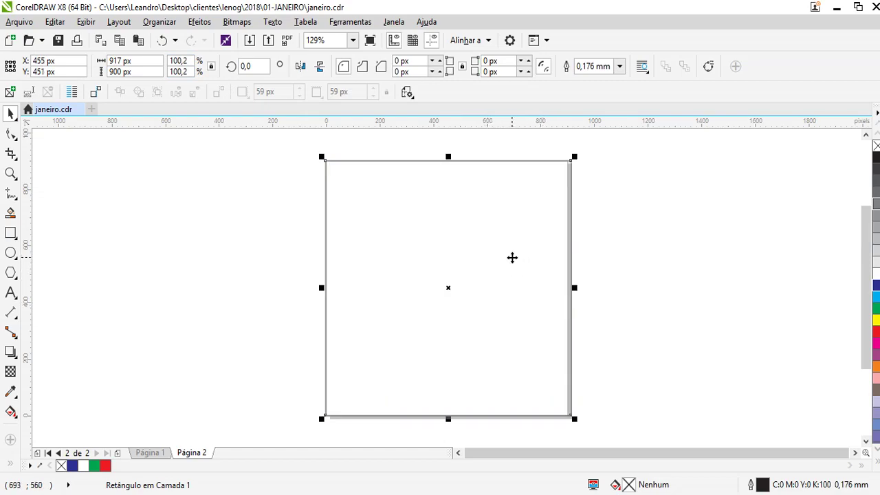
# - Shorten the rectangle from its lower edge to about 390 px high and set its width to 1000 px
pyautogui.click(211, 69)
pyautogui.moveTo(448, 418); pyautogui.dragTo(453, 275)
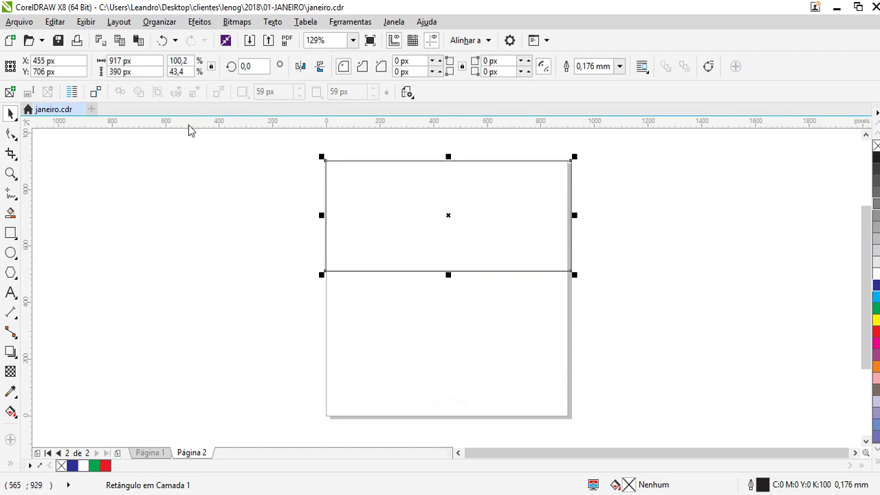
pyautogui.click(145, 62)
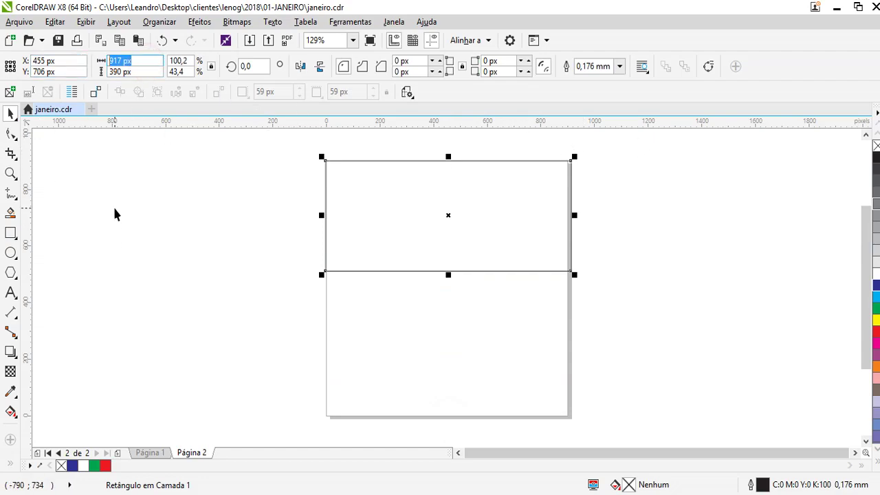
pyautogui.write('1000')
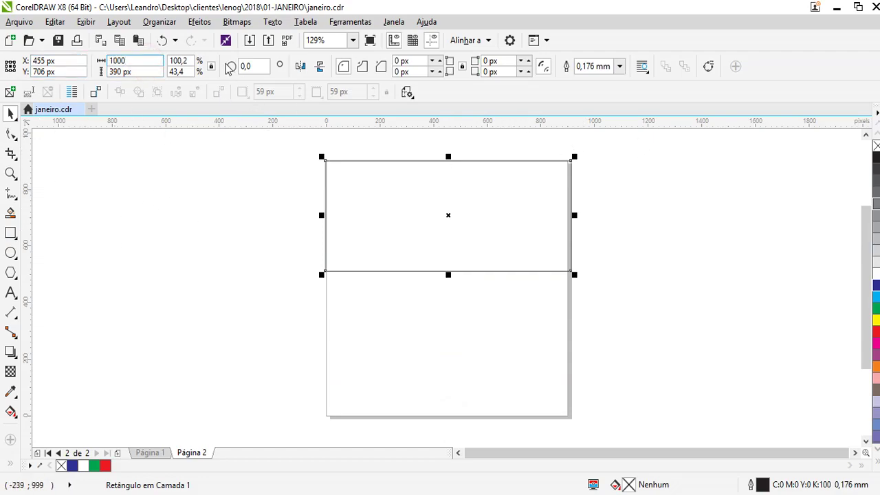
pyautogui.press('Return')
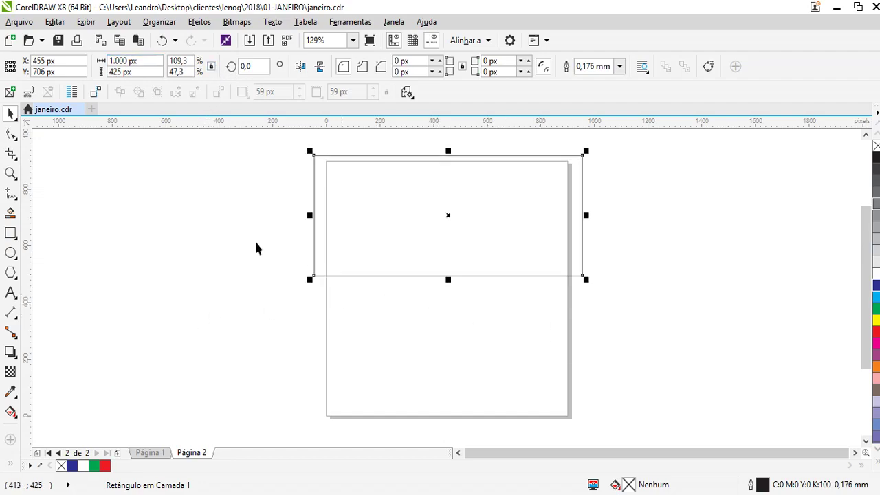
# - Set the rectangle's width and height to 900 px each and centre it on the page
pyautogui.click(135, 62)
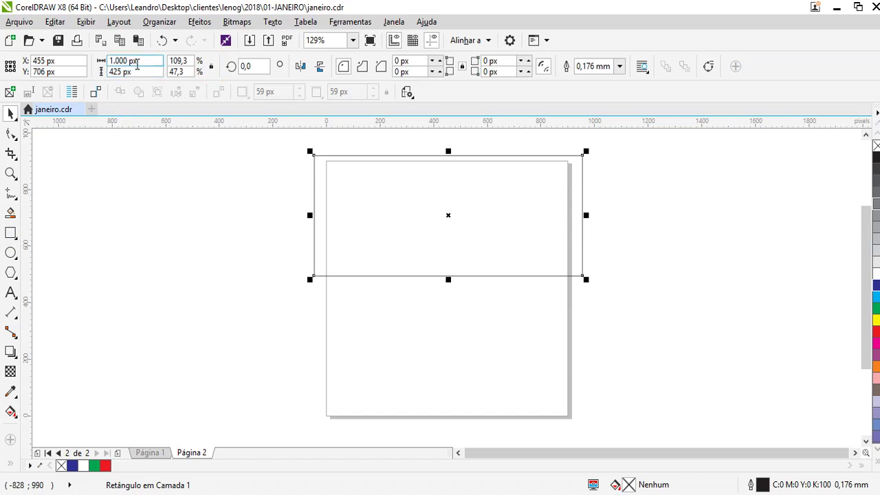
pyautogui.write('900')
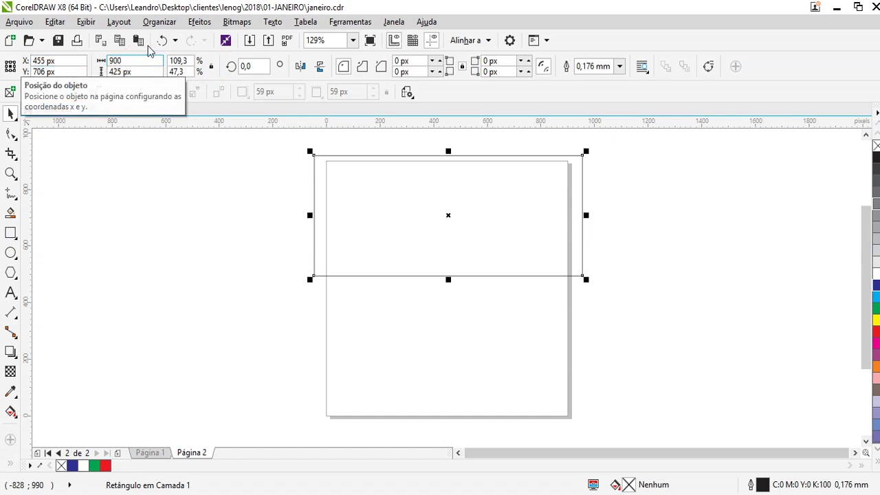
pyautogui.click(140, 71)
pyautogui.write('900')
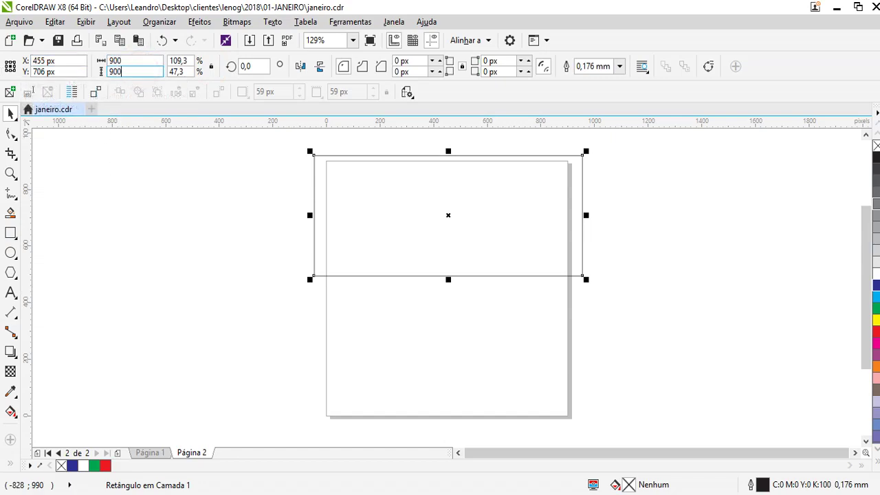
pyautogui.press('Return')
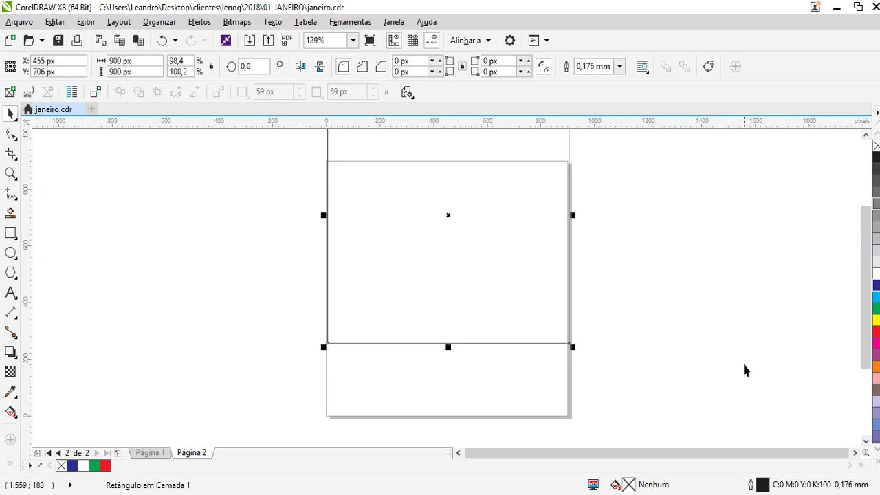
pyautogui.press('p')
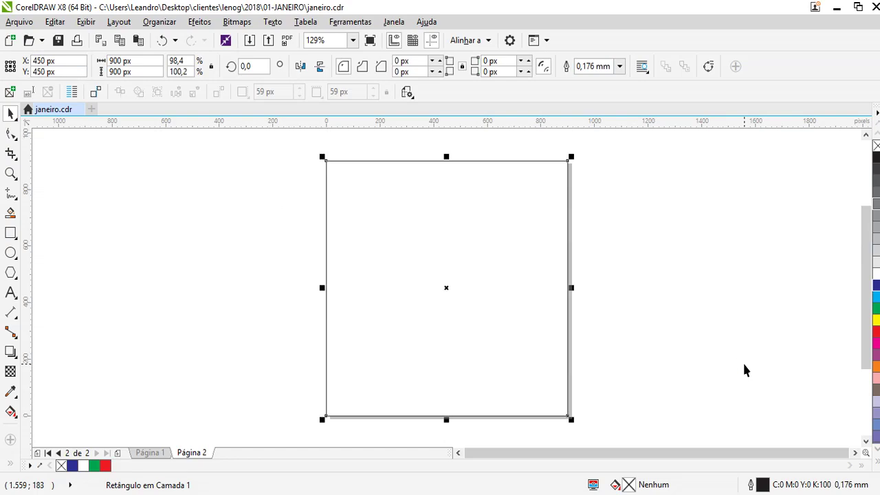
pyautogui.click(740, 368)
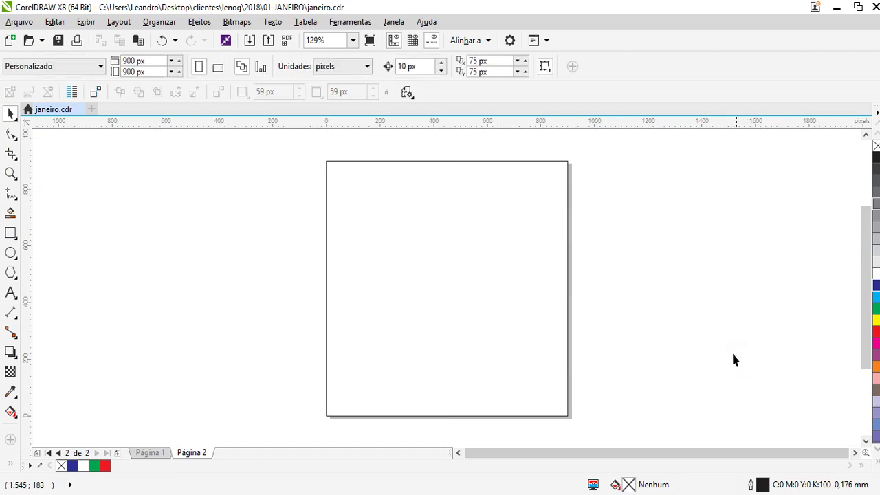
# - Move the rectangle off the page to the right and centre it back on the page
pyautogui.moveTo(367, 260); pyautogui.dragTo(760, 277)
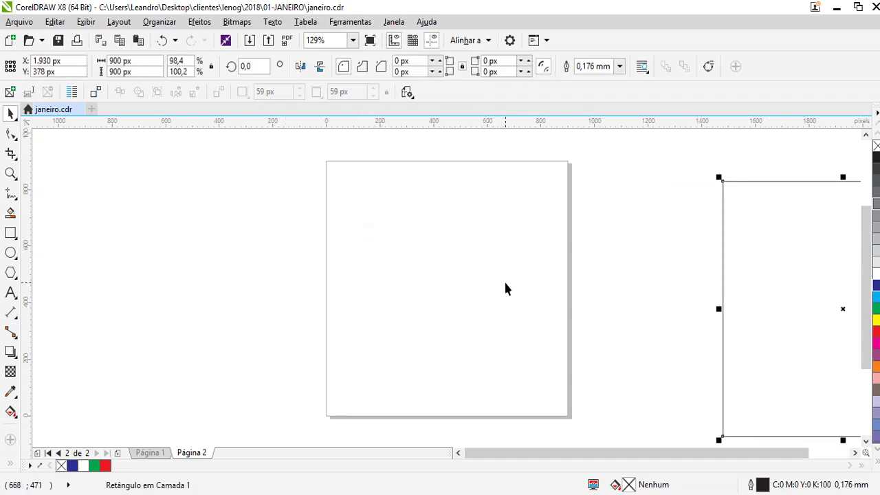
pyautogui.press('p')
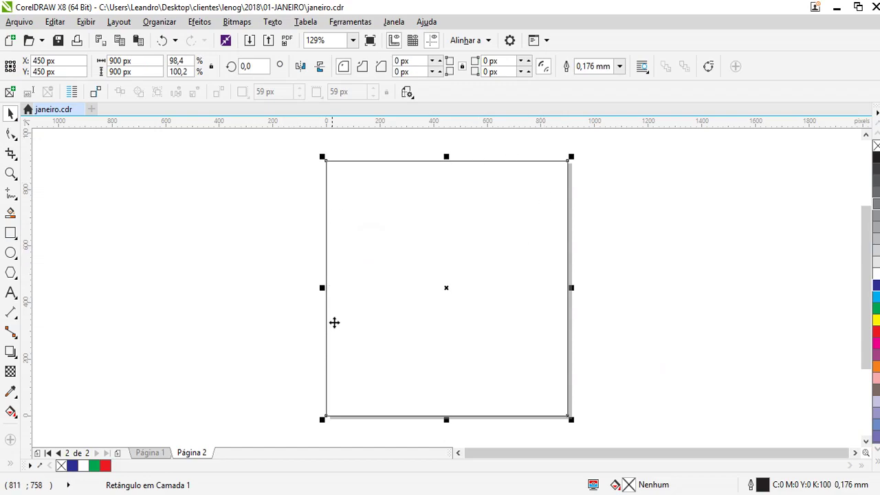
pyautogui.click(217, 216)
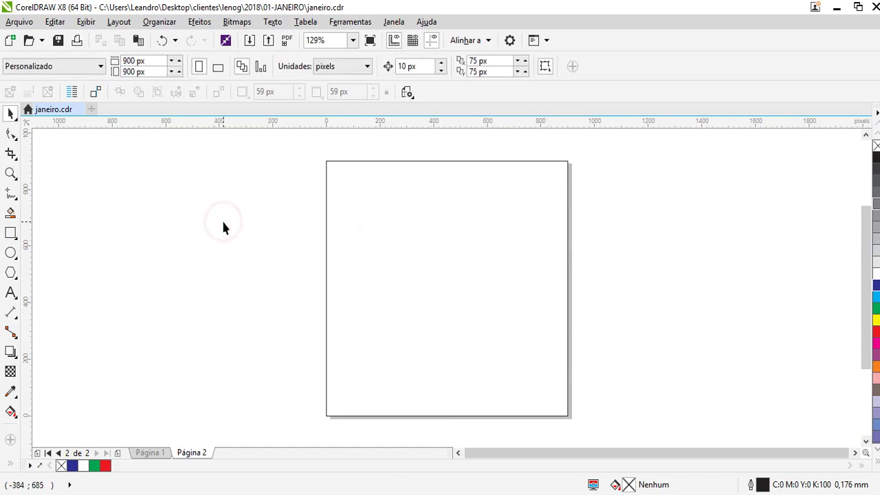
# - Import the grito2 image from the clientes > lenog > 2018 > 01-JANEIRO folder and place it over the lower right of the page
pyautogui.click(250, 41)
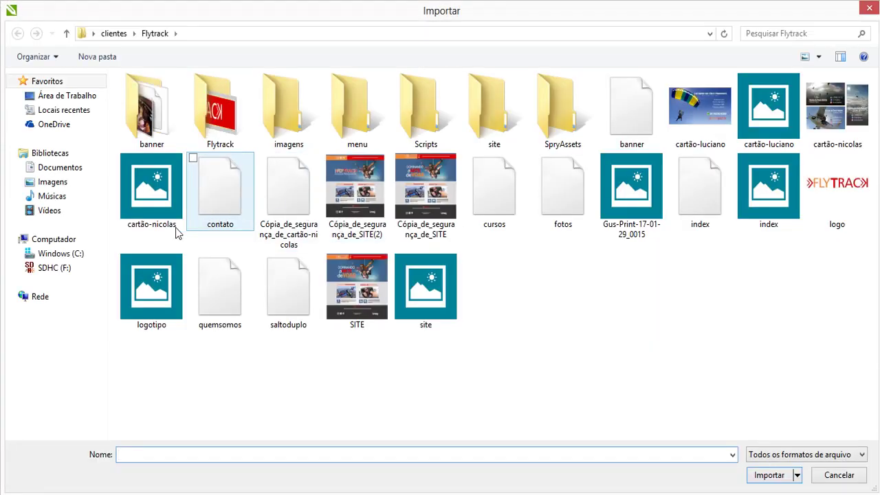
pyautogui.click(115, 34)
pyautogui.click(228, 249)
pyautogui.write('le')
pyautogui.doubleClick(186, 109)
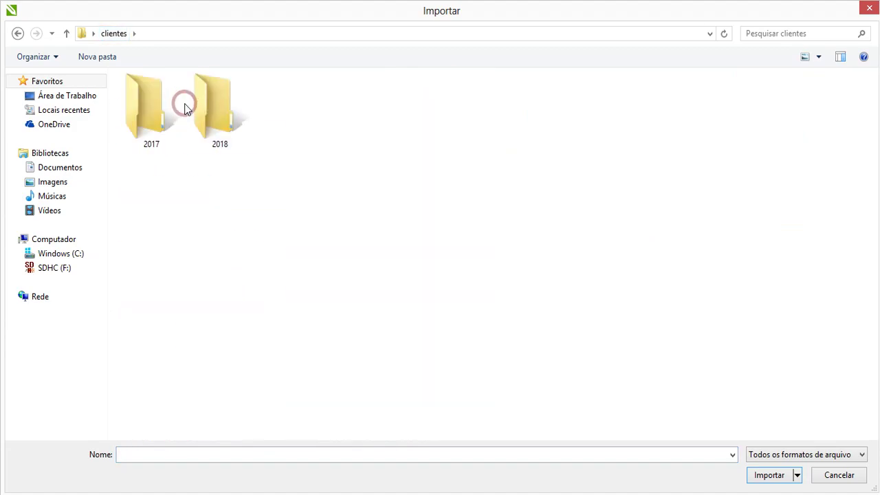
pyautogui.doubleClick(194, 77)
pyautogui.click(172, 99)
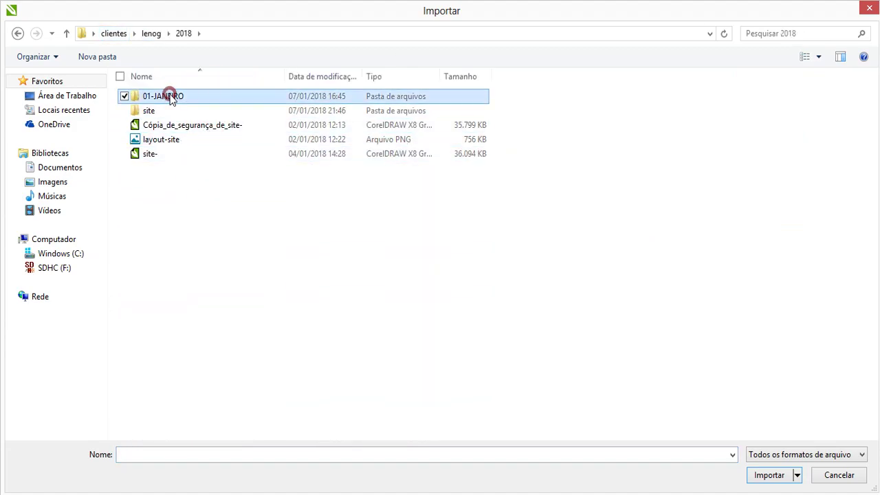
pyautogui.doubleClick(172, 98)
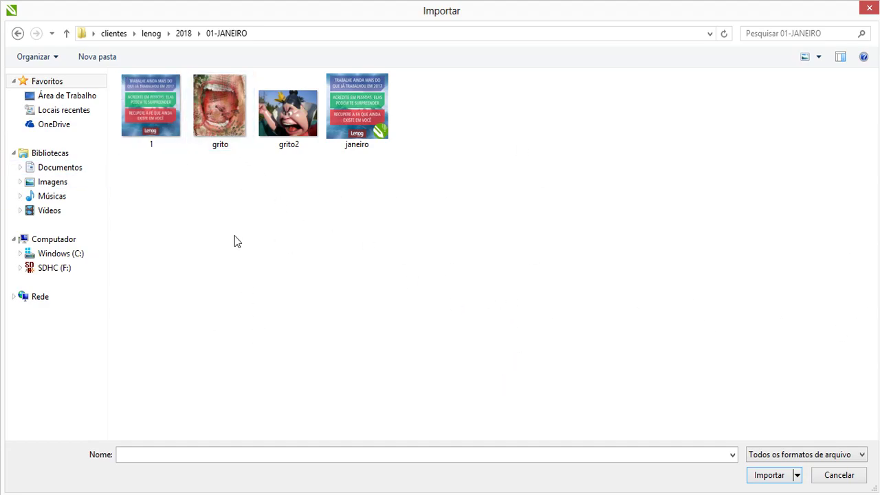
pyautogui.doubleClick(292, 124)
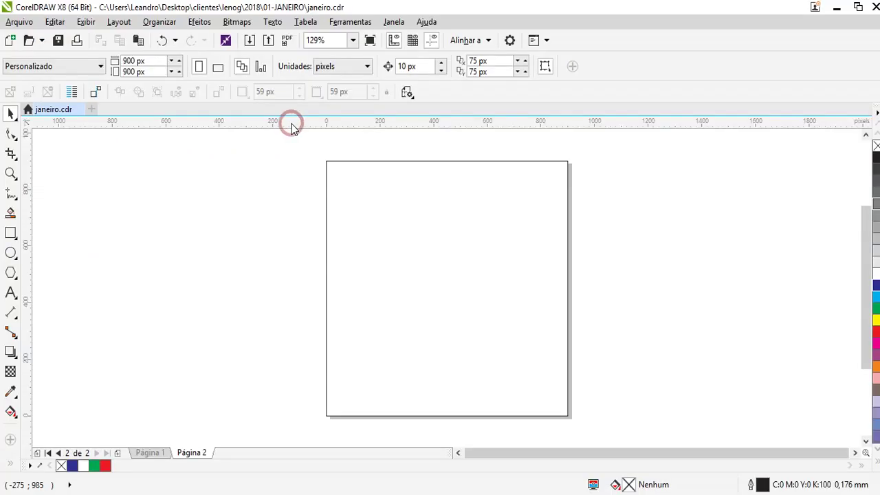
pyautogui.click(402, 288)
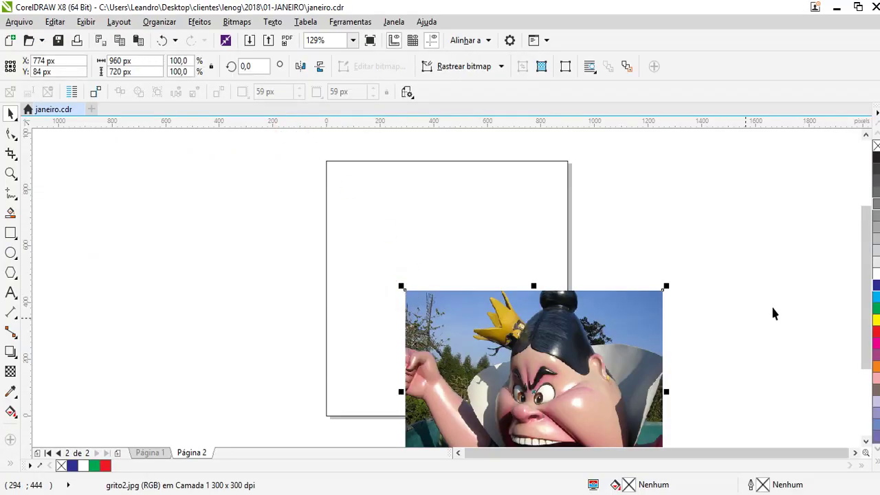
# - Enlarge the grito2 photo proportionally to about 1813 × 1360 px and move it so it overlaps the page's right side
pyautogui.moveTo(603, 420); pyautogui.dragTo(416, 252)
pyautogui.moveTo(477, 315); pyautogui.dragTo(708, 451)
pyautogui.moveTo(612, 360); pyautogui.dragTo(570, 307)
pyautogui.moveTo(318, 266); pyautogui.dragTo(267, 252)
pyautogui.moveTo(239, 278); pyautogui.dragTo(756, 275)
pyautogui.moveTo(757, 335); pyautogui.dragTo(522, 330)
pyautogui.moveTo(645, 309); pyautogui.dragTo(745, 317)
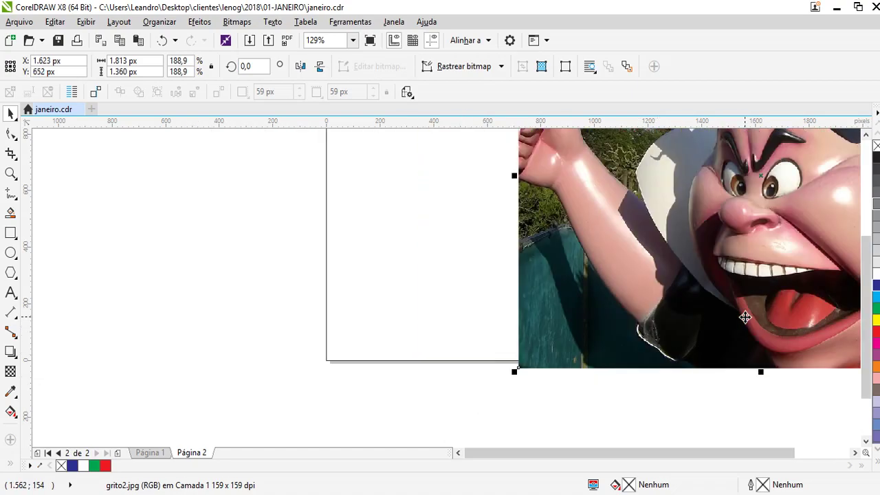
# - Try to PowerClip the overlapping photo inside the page-sized rectangle and undo the attempt
pyautogui.rightClick(745, 317)
pyautogui.click(672, 122)
pyautogui.click(492, 271)
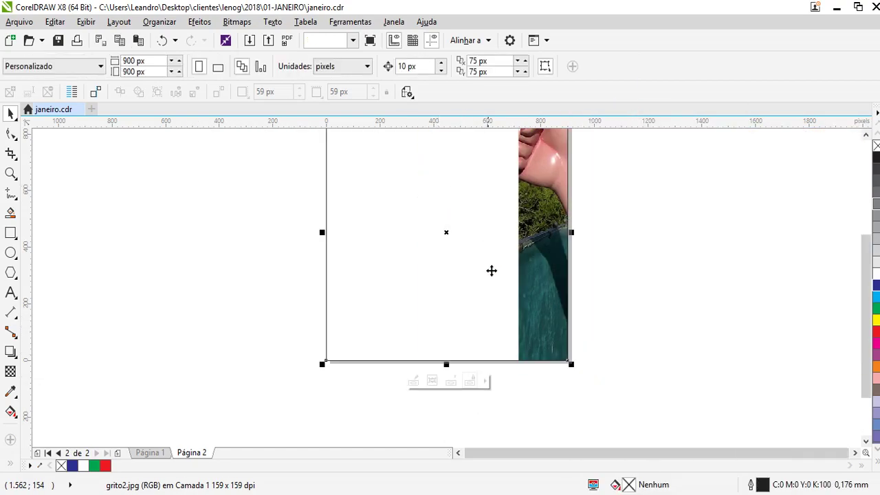
pyautogui.click(635, 363)
pyautogui.hotkey('ctrl', 'z')
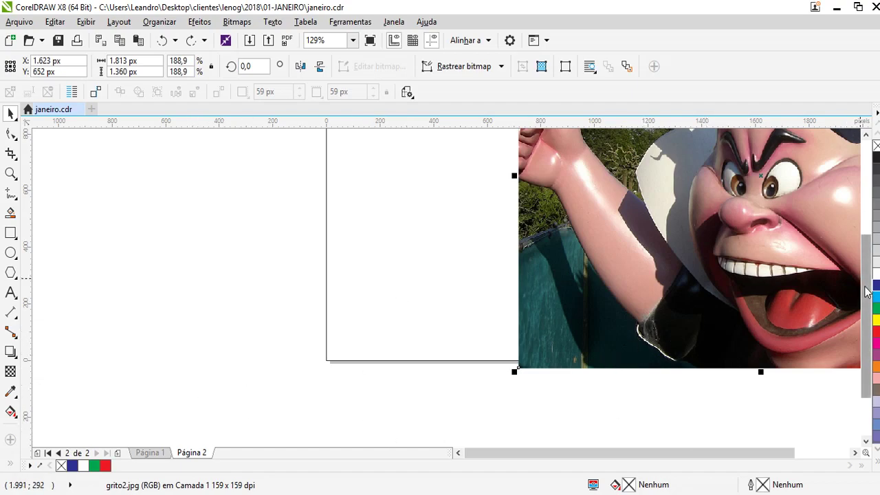
# - Move the photo clear of the page's right edge and PowerClip it inside the 900 px square
pyautogui.scroll(3, 867, 292)
pyautogui.moveTo(573, 266); pyautogui.dragTo(781, 251)
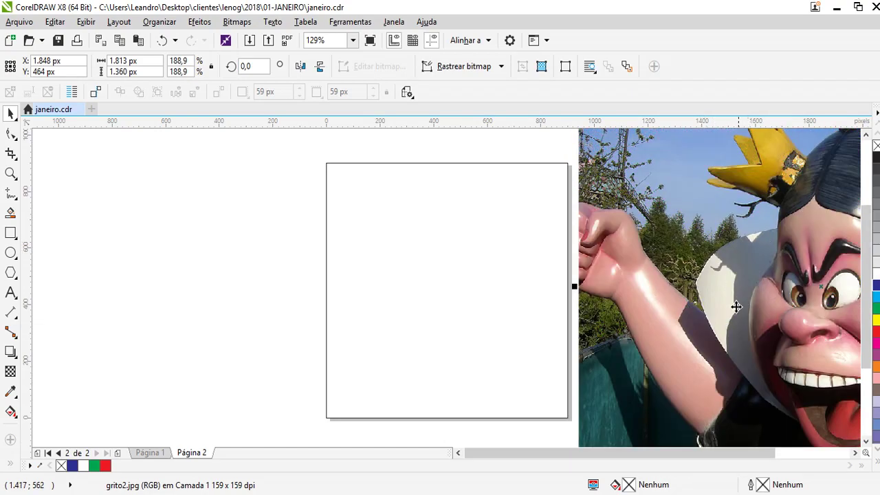
pyautogui.rightClick(654, 261)
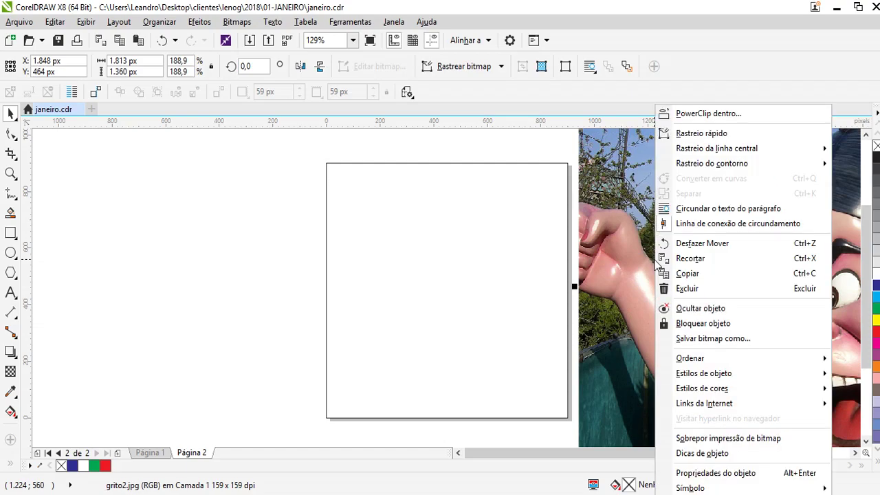
pyautogui.click(698, 115)
pyautogui.click(422, 264)
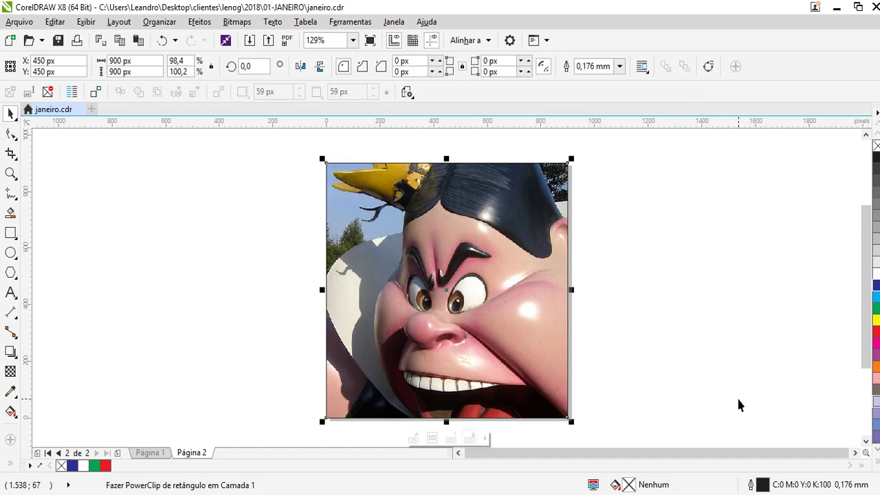
# - Open the PowerClip contents for editing and move the grito2 photo down inside the frame to about X 443, Y 662 px
pyautogui.doubleClick(533, 332)
pyautogui.moveTo(631, 406); pyautogui.dragTo(641, 369)
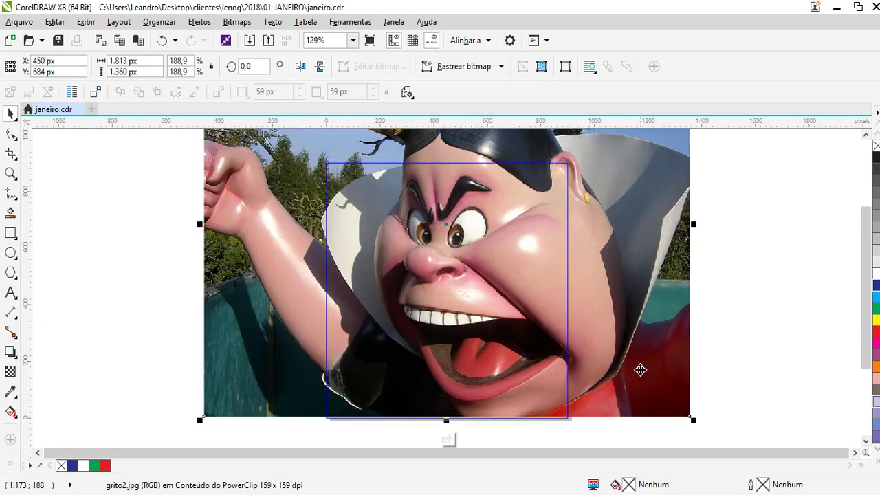
pyautogui.moveTo(675, 335); pyautogui.dragTo(672, 341)
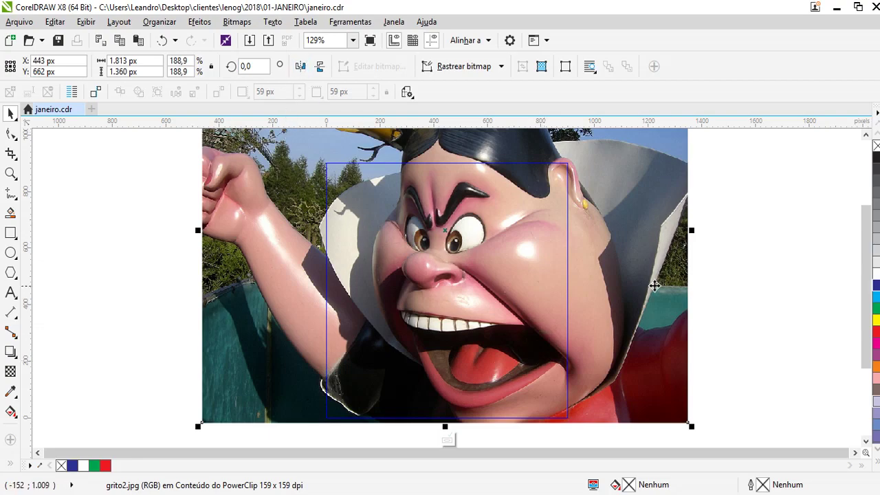
pyautogui.click(735, 308)
pyautogui.click(639, 271)
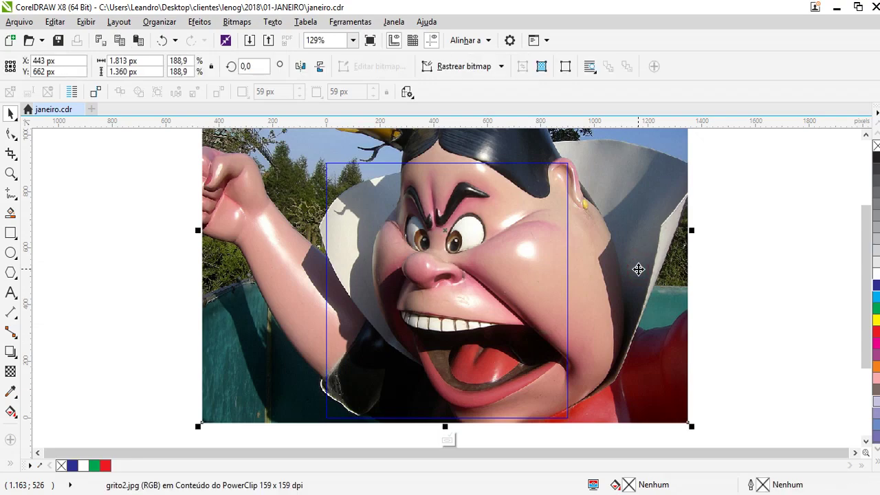
# - Mirror the grito2 photo horizontally and finish editing the PowerClip contents
pyautogui.click(302, 69)
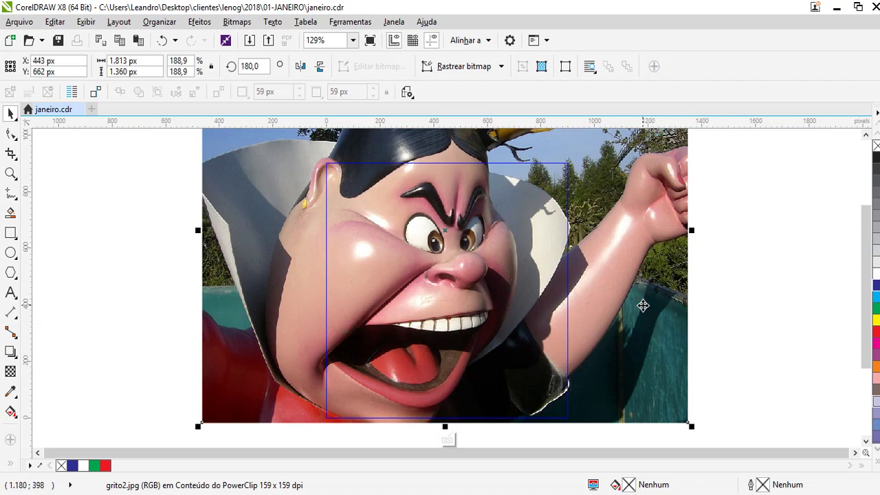
pyautogui.rightClick(484, 280)
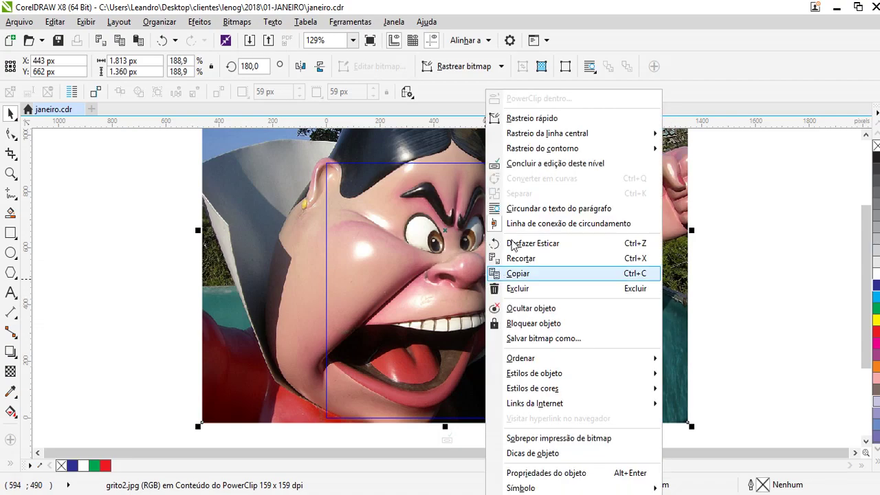
pyautogui.click(543, 163)
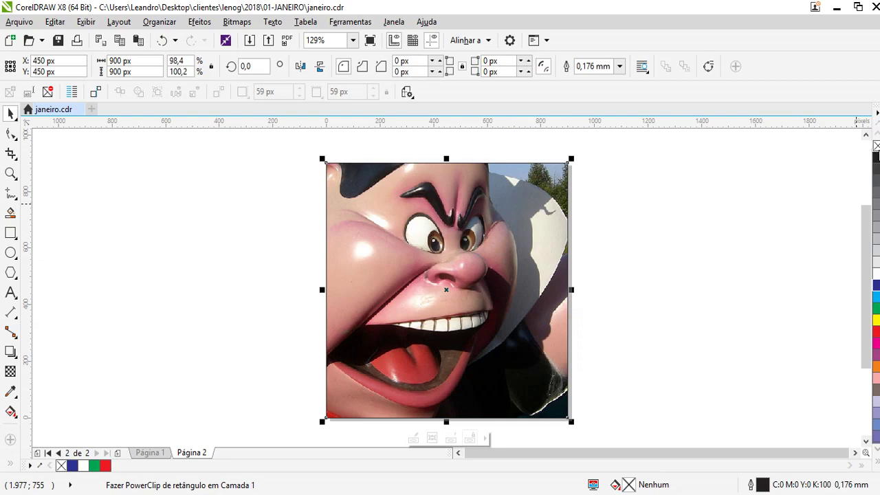
pyautogui.click(753, 229)
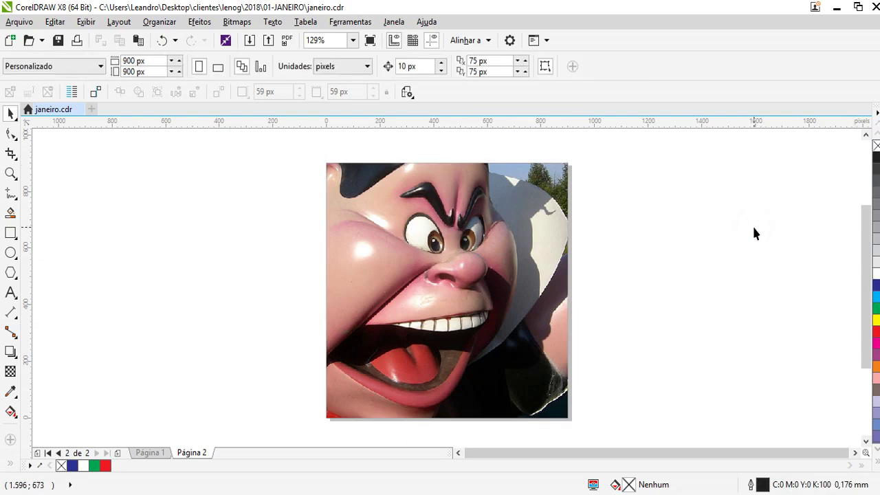
# - Reopen the PowerClip contents and enlarge the photo proportionally from its upper-left corner to about 1936 × 1452 px
pyautogui.click(447, 285)
pyautogui.doubleClick(413, 290)
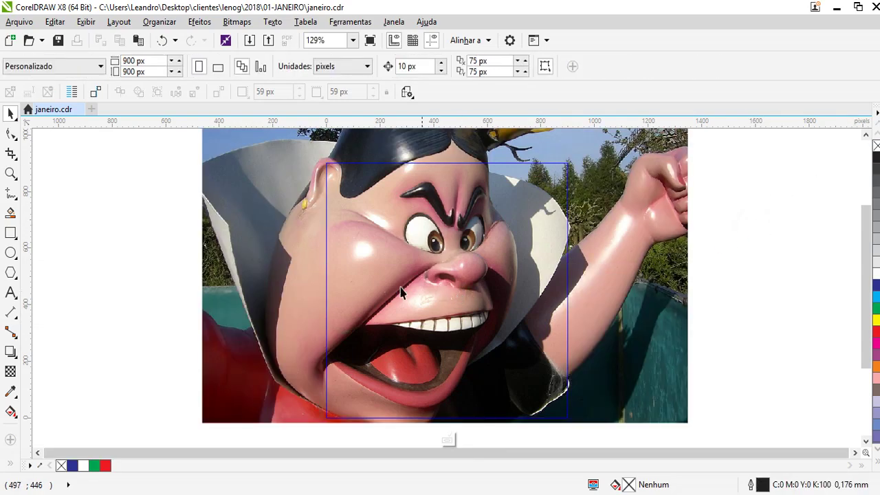
pyautogui.click(866, 135)
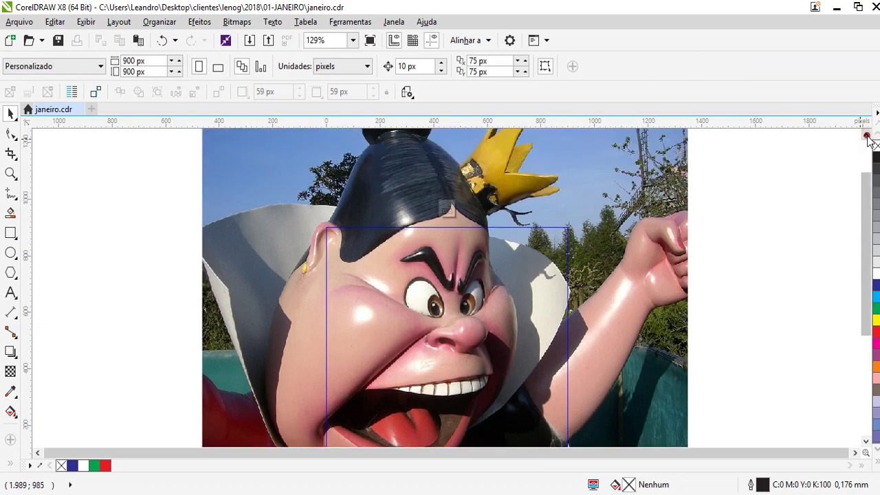
pyautogui.click(346, 201)
pyautogui.moveTo(198, 162); pyautogui.dragTo(168, 136)
pyautogui.moveTo(864, 264); pyautogui.dragTo(873, 342)
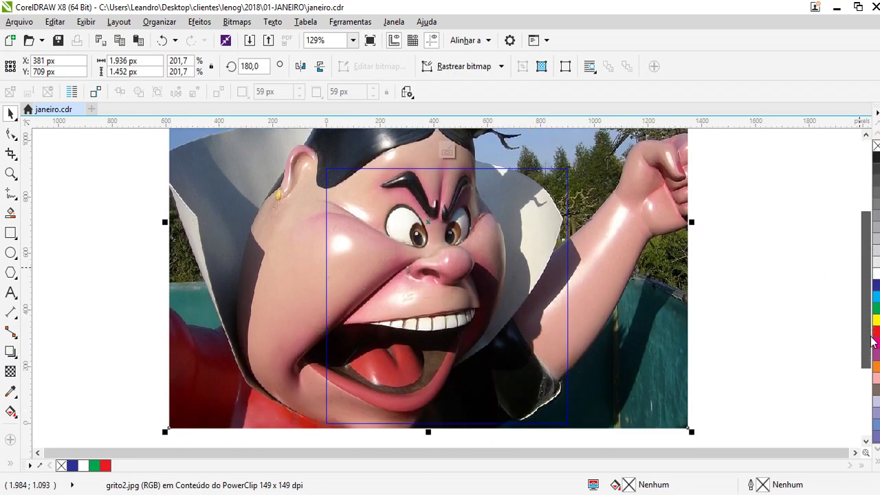
# - Finish editing the PowerClip contents and remove the outline of the 900 px square
pyautogui.rightClick(502, 172)
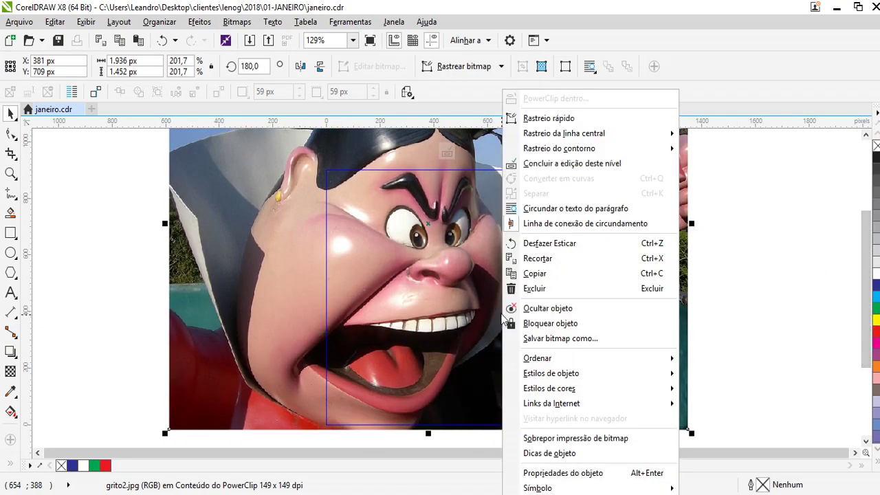
pyautogui.click(540, 172)
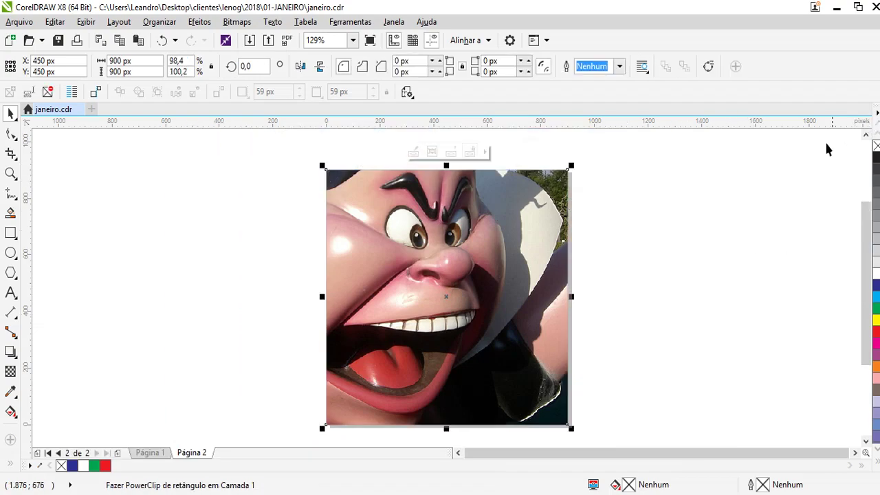
pyautogui.press('Escape')
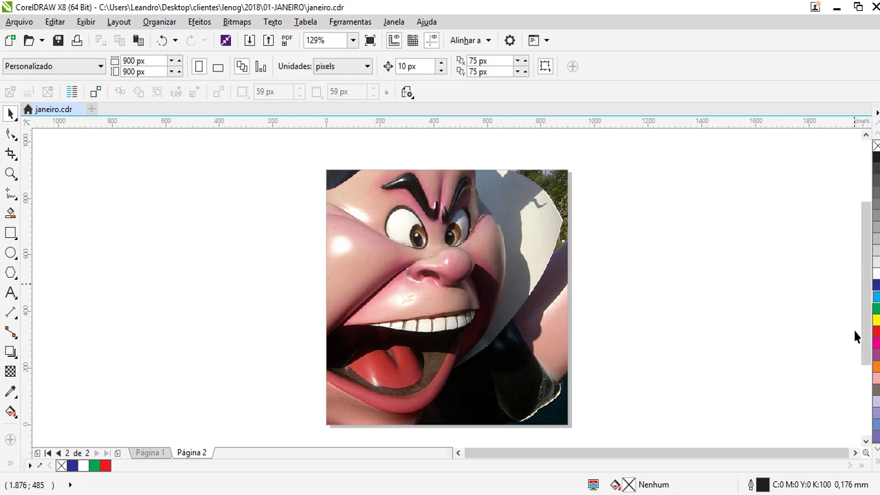
pyautogui.moveTo(865, 302); pyautogui.dragTo(865, 318)
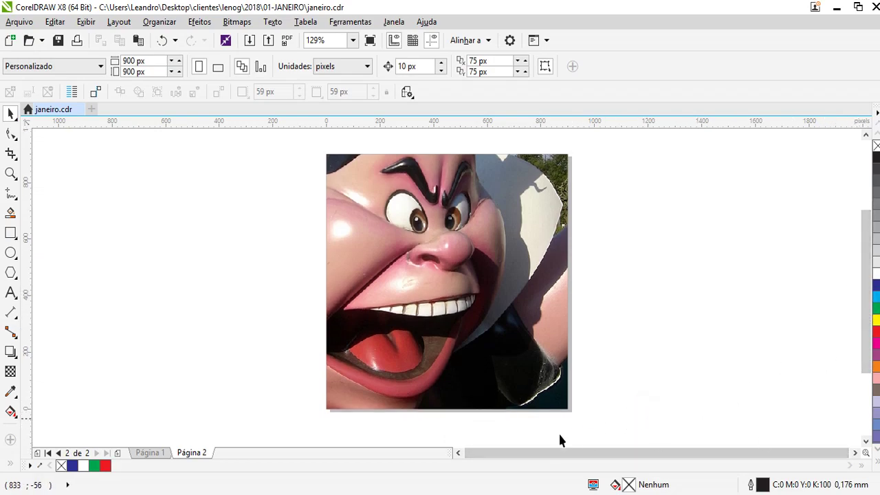
# - Copy the Lenog logo group from Página 1 and paste it at the same spot on Página 2
pyautogui.click(145, 452)
pyautogui.moveTo(245, 343); pyautogui.dragTo(595, 429)
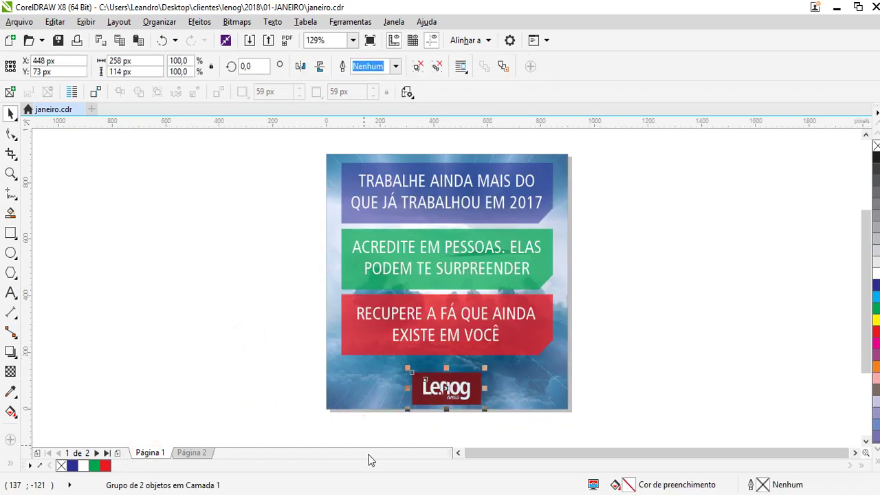
pyautogui.click(192, 453)
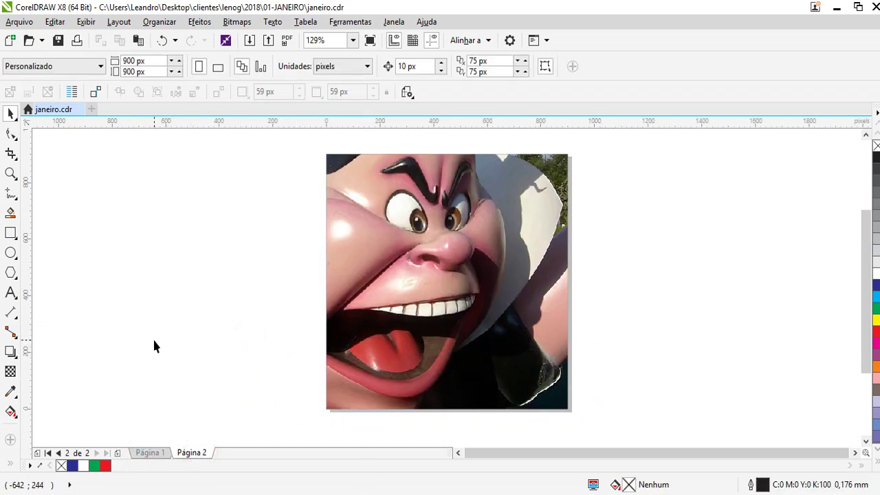
pyautogui.hotkey('ctrl', 'v')
pyautogui.click(722, 331)
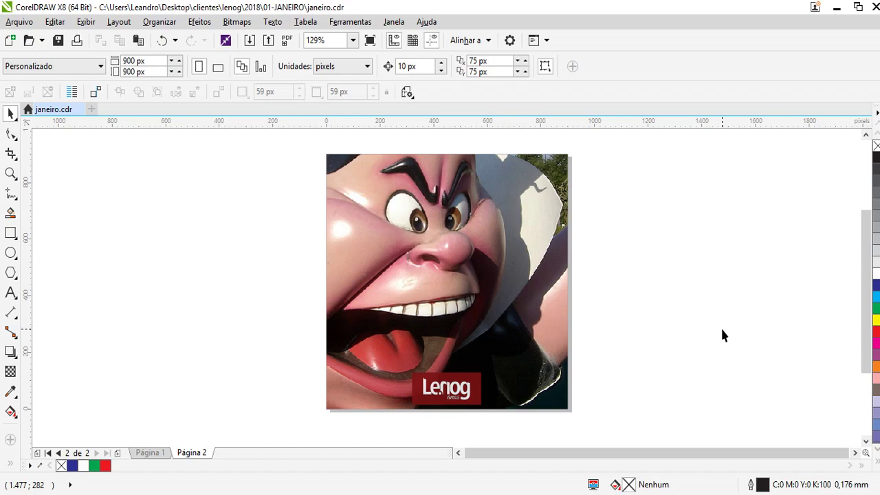
# - Add the artistic text "Novidades aos berros!" in 24 pt Arial, starting beside the page and running over the picture
pyautogui.click(10, 292)
pyautogui.click(173, 252)
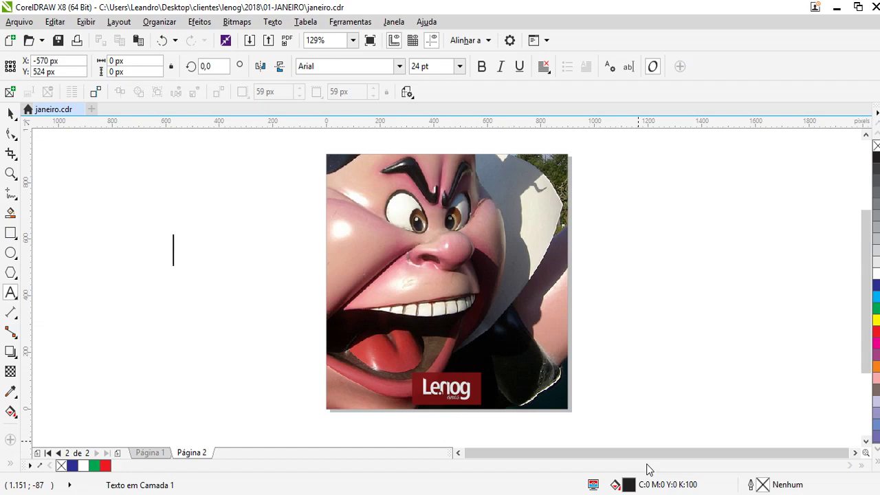
pyautogui.write('Novidader')
pyautogui.press('BackSpace')
pyautogui.write('s aos bar')
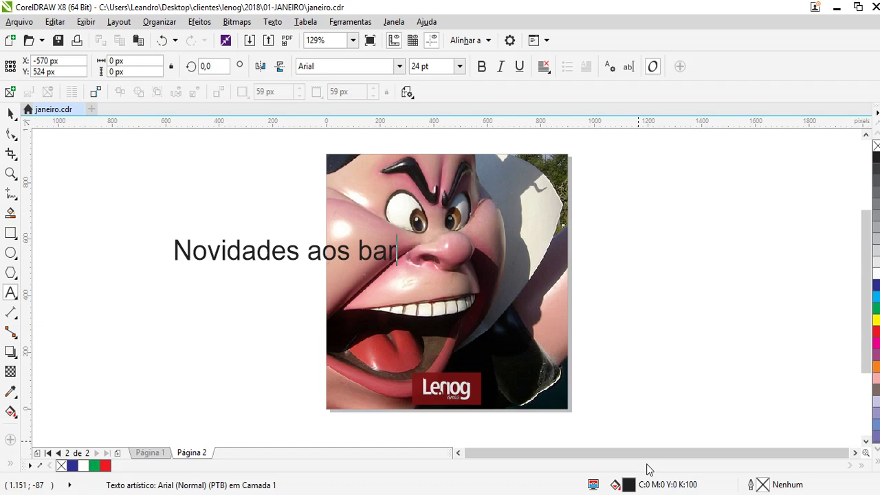
pyautogui.write('rosrros!')
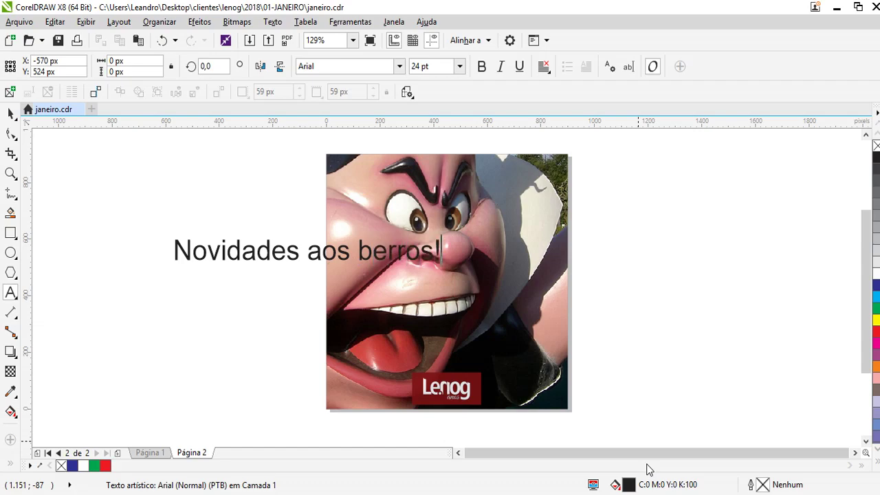
pyautogui.press('Escape')
pyautogui.click(9, 114)
pyautogui.moveTo(426, 282); pyautogui.dragTo(451, 282)
pyautogui.press('p')
# - Add a separate artistic text "aguardem" in 24 pt Arial below the headline, beside the page
pyautogui.click(10, 292)
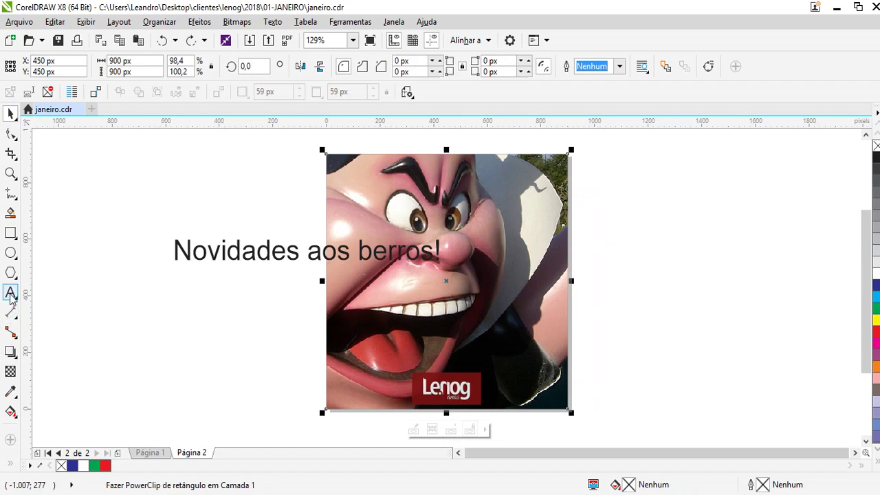
pyautogui.click(162, 332)
pyautogui.write('aguardem')
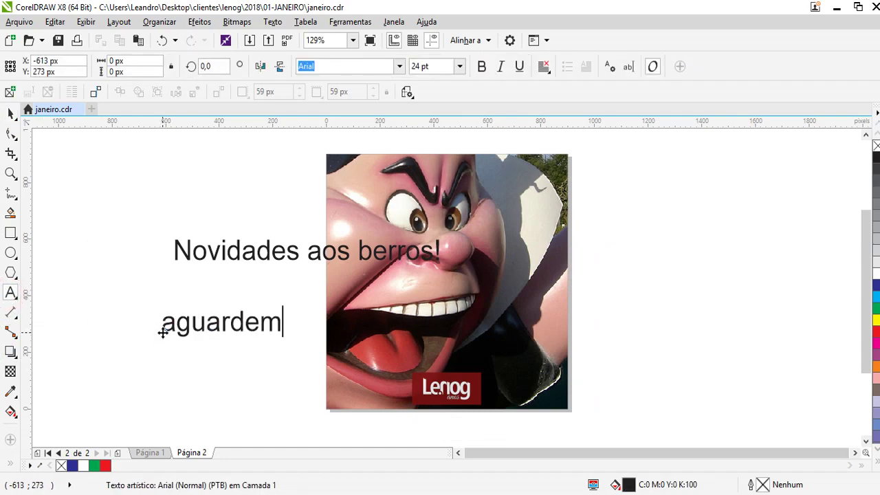
pyautogui.press('Escape')
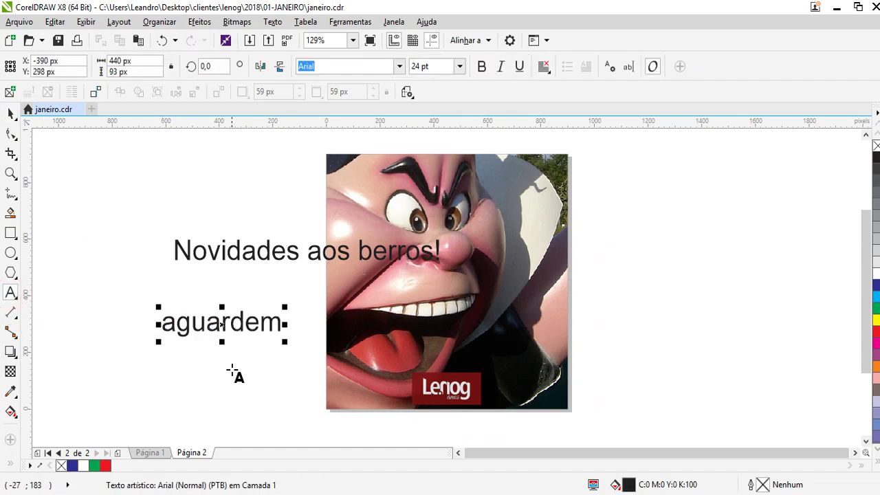
pyautogui.click(10, 114)
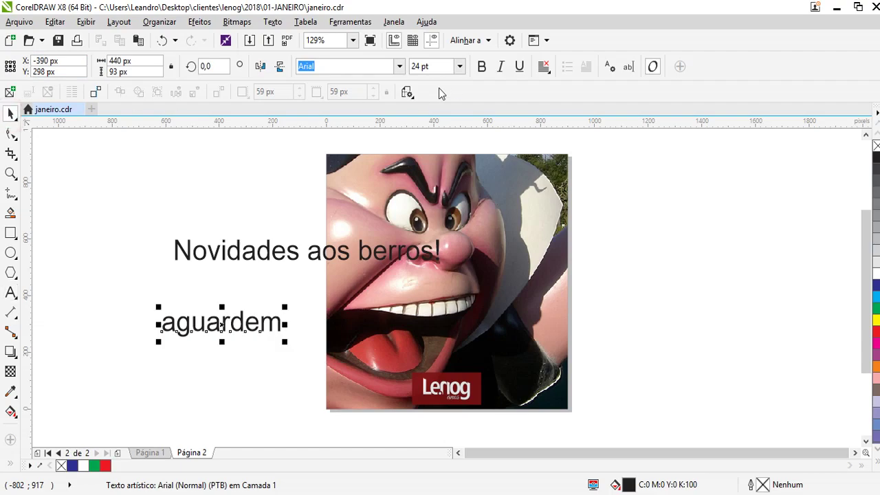
# - Move the "Novidades aos berros!" text further over the picture, to about X 215, Y 495 px
pyautogui.click(393, 270)
pyautogui.click(394, 256)
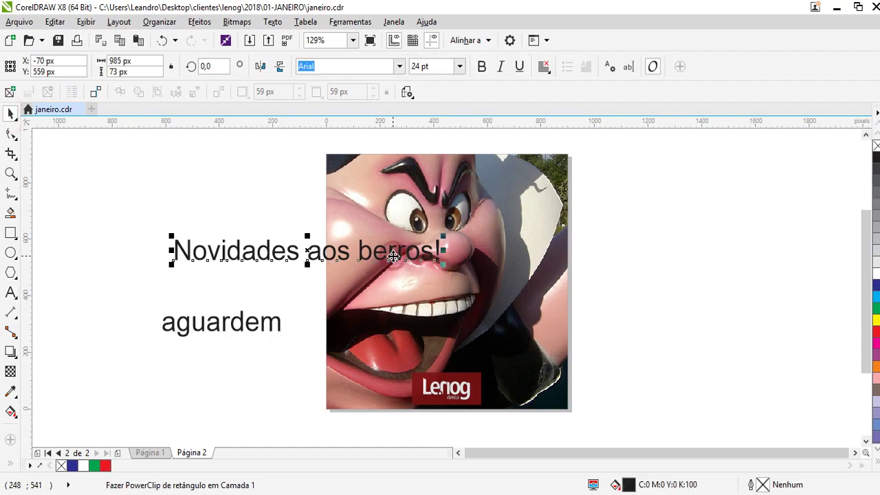
pyautogui.click(400, 64)
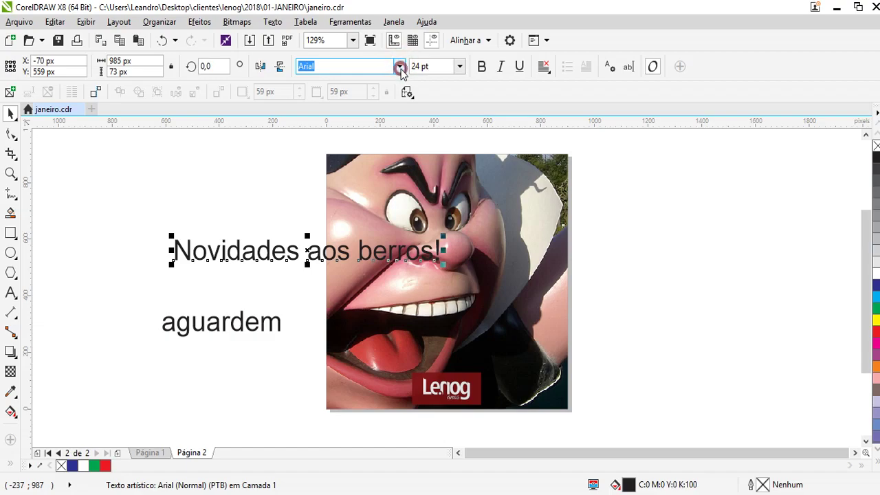
pyautogui.click(629, 239)
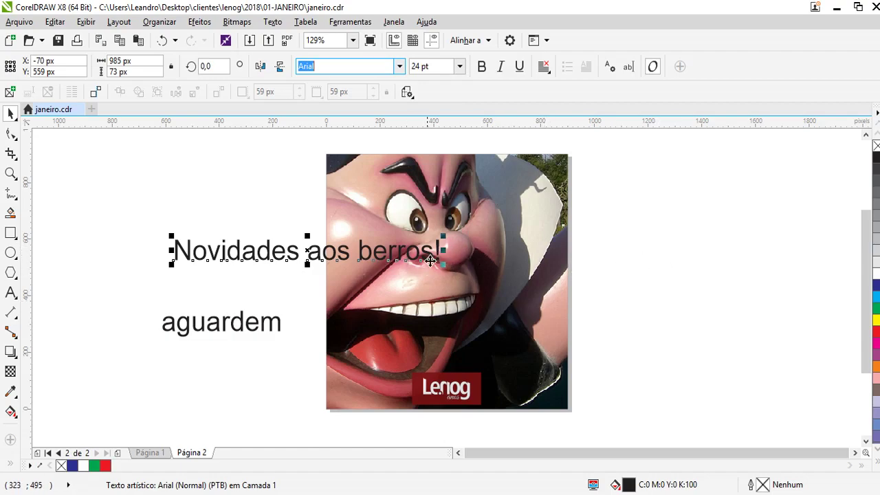
pyautogui.moveTo(309, 249); pyautogui.dragTo(385, 266)
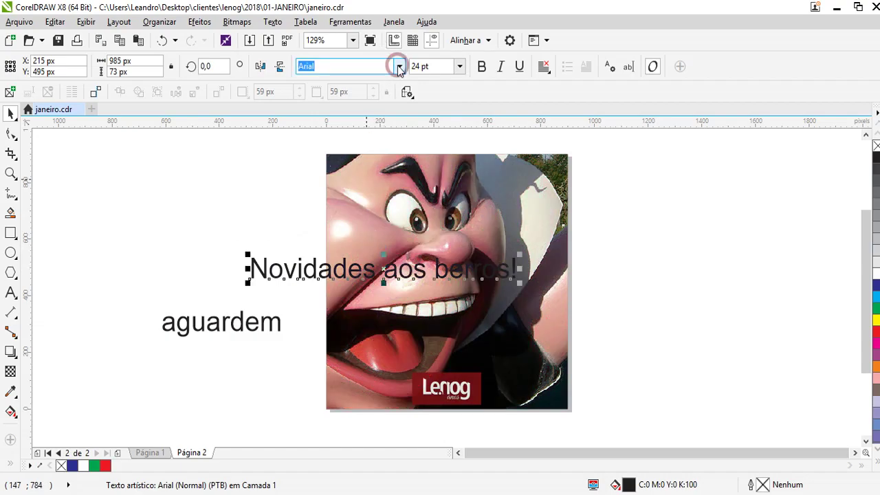
# - Change the font of the "Novidades aos berros!" text to Action Jackson
pyautogui.click(399, 66)
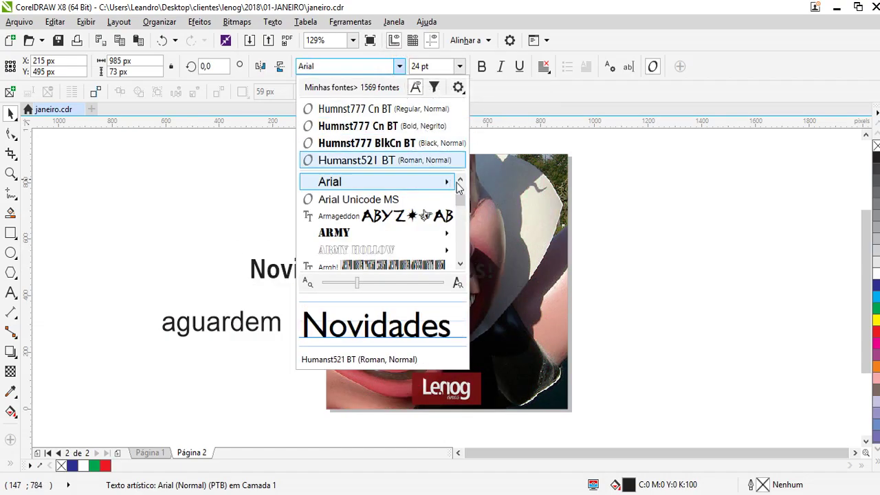
pyautogui.scroll(10, 459, 227)
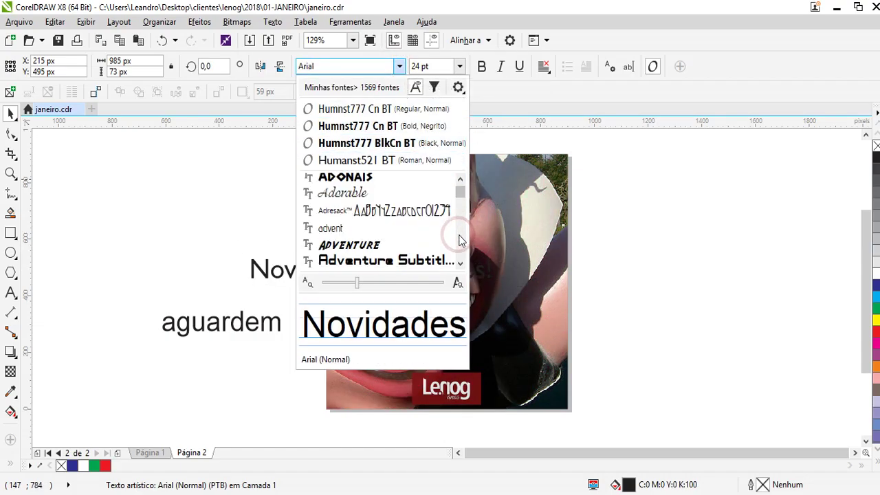
pyautogui.scroll(-3, 462, 244)
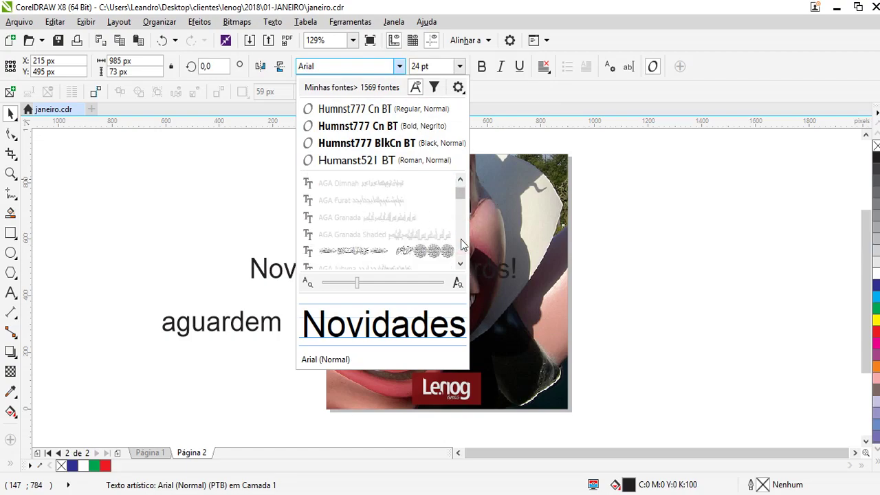
pyautogui.scroll(-2, 462, 244)
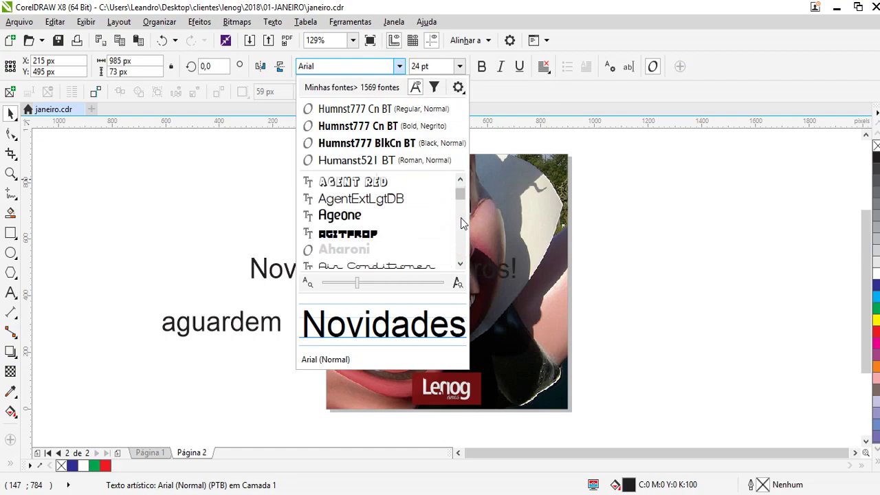
pyautogui.scroll(6, 462, 193)
pyautogui.scroll(-2, 462, 238)
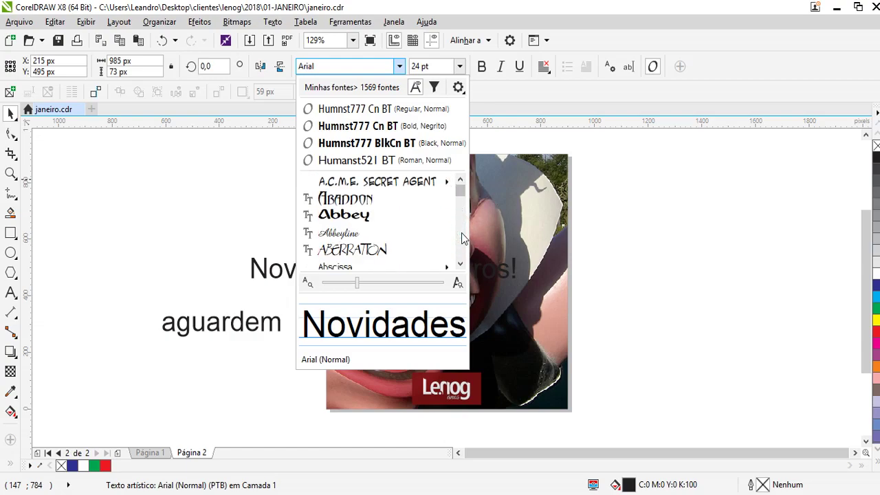
pyautogui.scroll(-3, 462, 243)
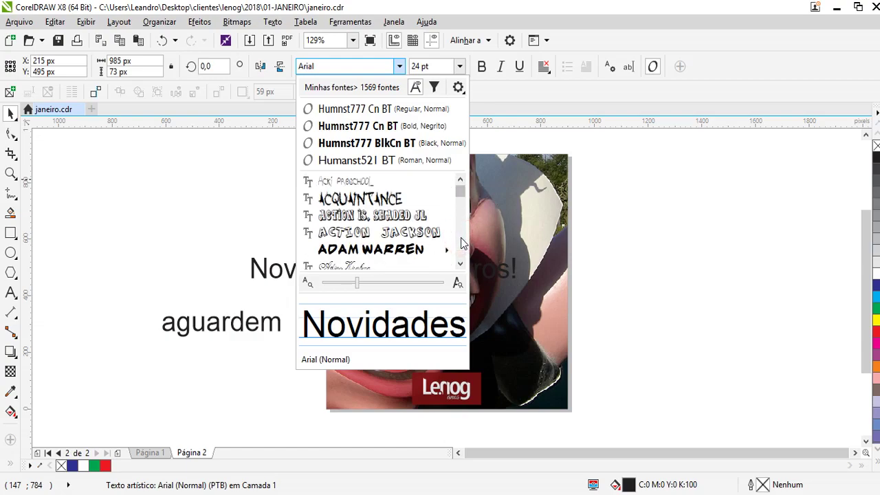
pyautogui.click(378, 232)
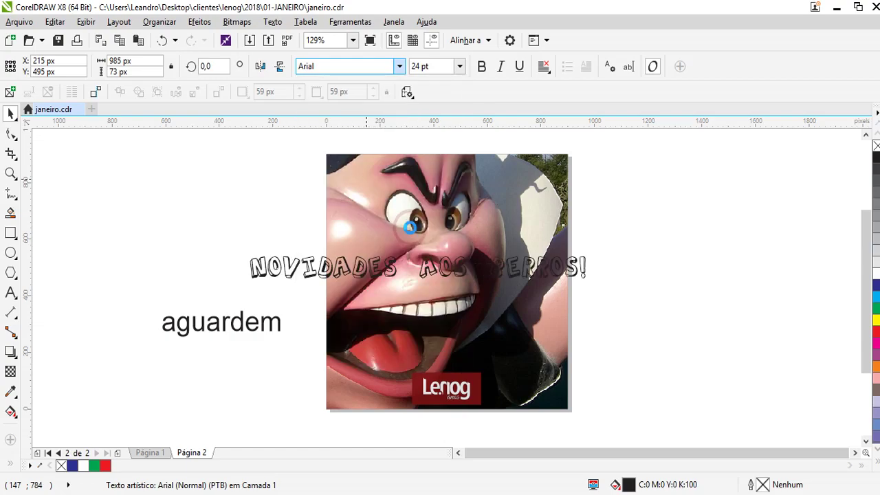
# - Change the headline's font to Anke Calligraphic FG and move it off the picture, to about X 1487, Y 573 px
pyautogui.click(400, 66)
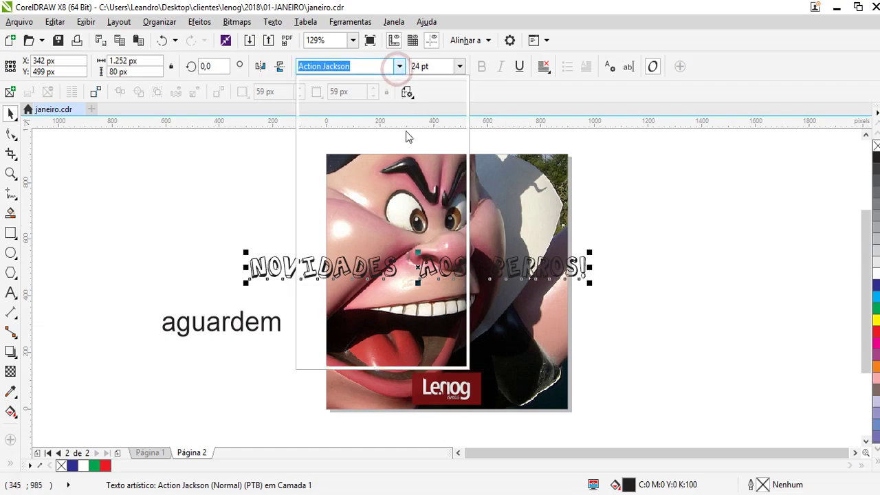
pyautogui.moveTo(463, 264); pyautogui.dragTo(458, 270)
pyautogui.moveTo(458, 198); pyautogui.dragTo(458, 198)
pyautogui.click(371, 216)
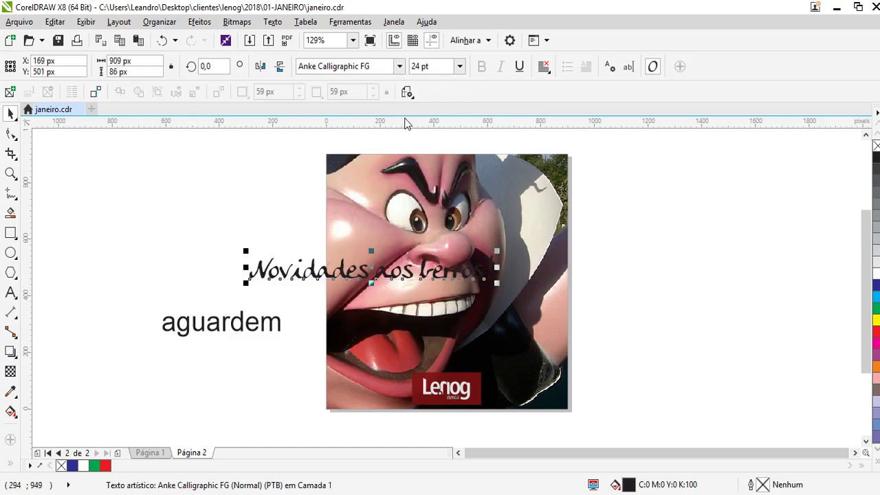
pyautogui.moveTo(361, 294); pyautogui.dragTo(718, 271)
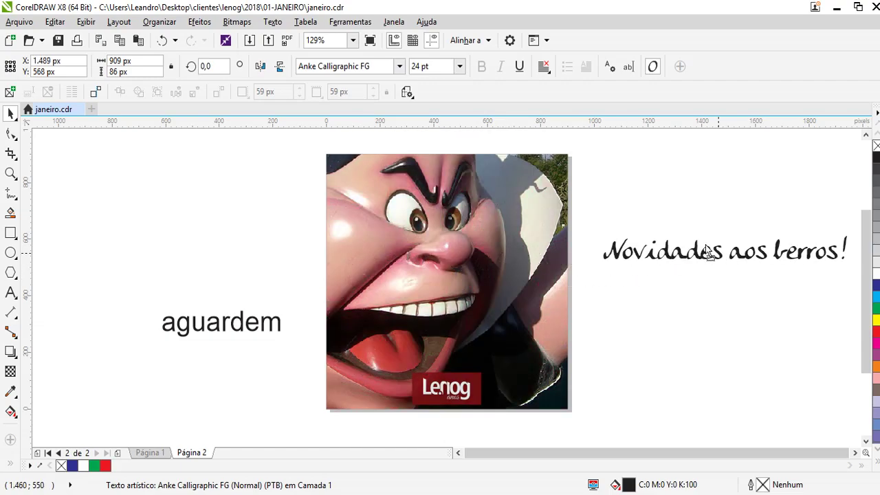
# - Change the headline's font to Avengeance Mightiest Avenger and place it over the picture at about X 714, Y 526 px
pyautogui.click(398, 66)
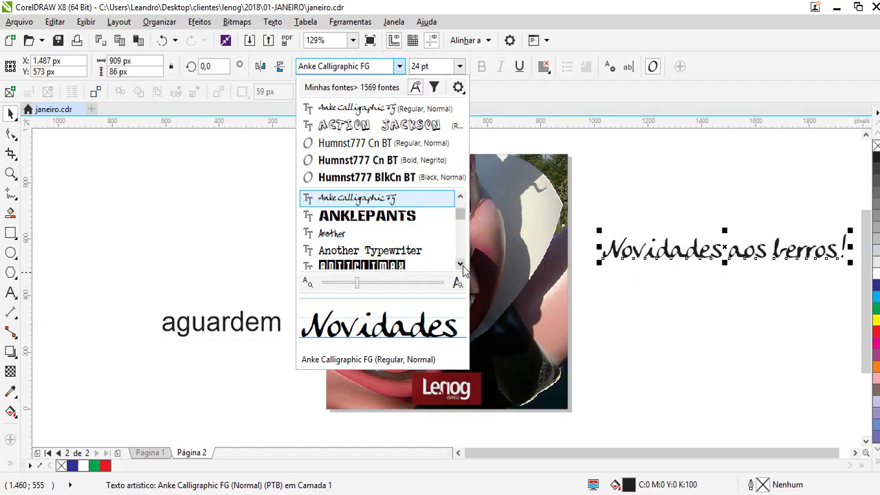
pyautogui.click(460, 266)
pyautogui.click(460, 265)
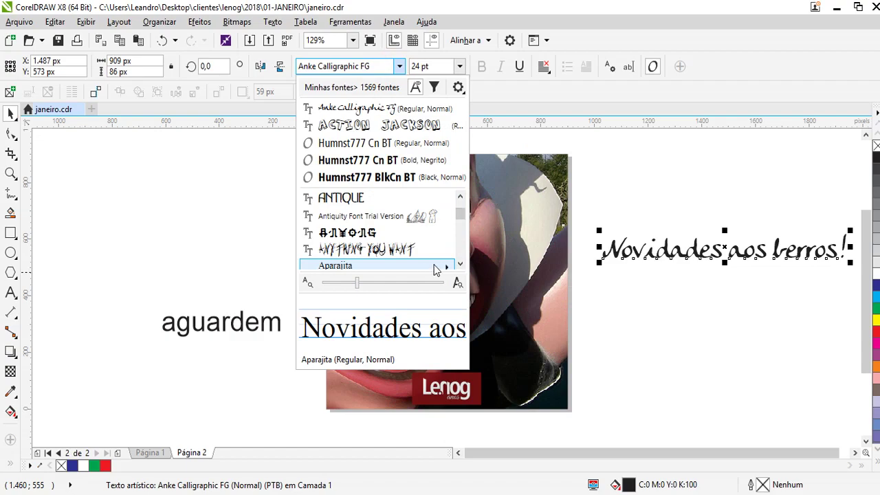
pyautogui.click(460, 264)
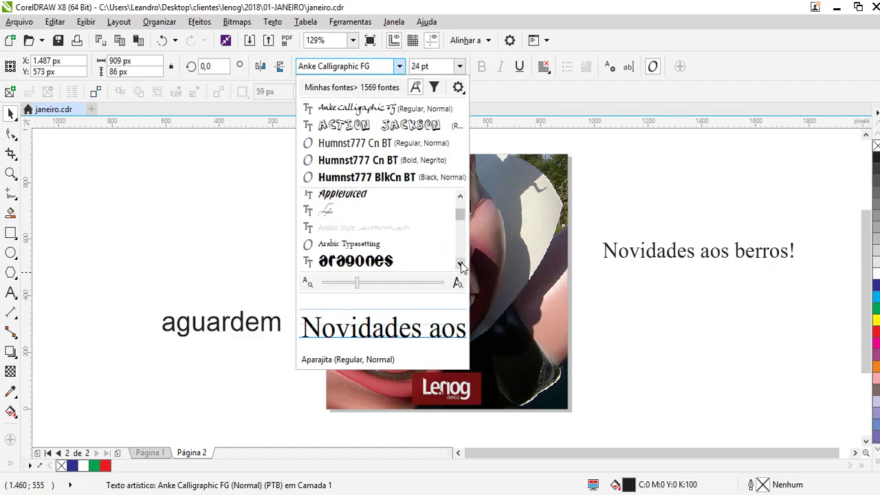
pyautogui.moveTo(460, 264); pyautogui.dragTo(460, 268)
pyautogui.click(460, 264)
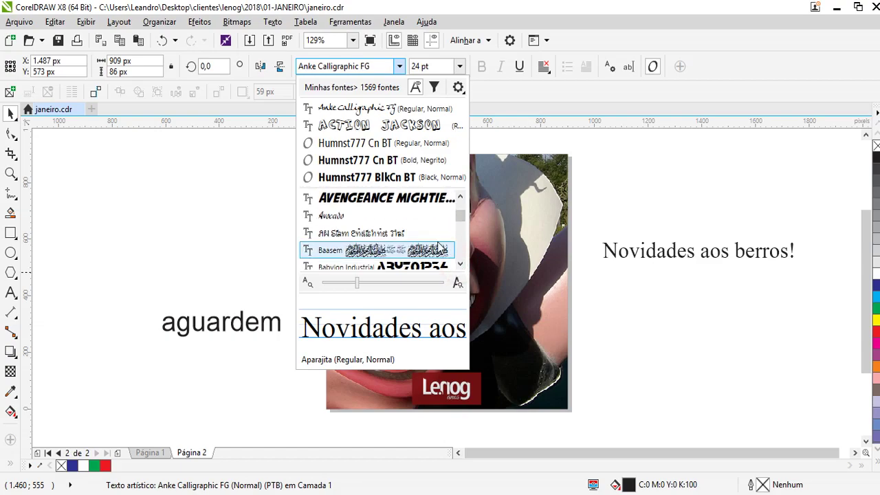
pyautogui.click(430, 202)
pyautogui.moveTo(589, 259); pyautogui.dragTo(342, 271)
# - Fill the headline text with yellow (C0 M0 Y100 K0)
pyautogui.click(8, 300)
pyautogui.click(9, 114)
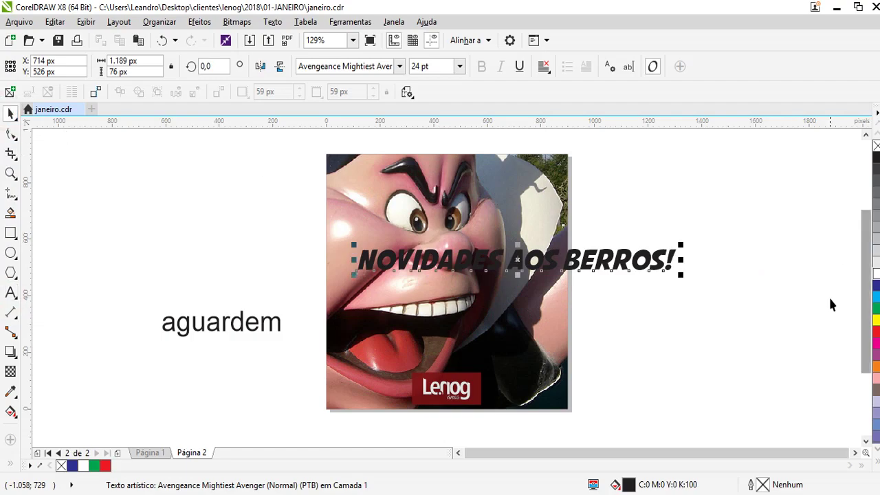
pyautogui.moveTo(876, 272); pyautogui.dragTo(621, 271)
pyautogui.click(876, 320)
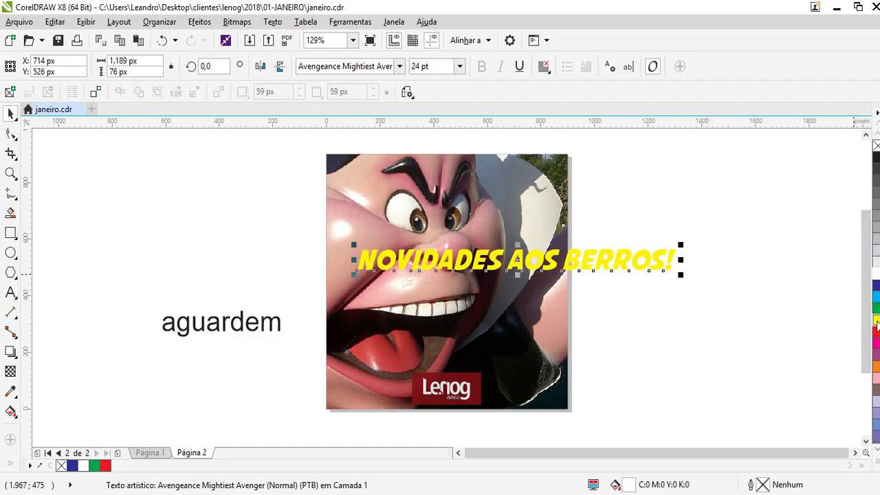
# - Cut "AOS BERROS!" out of the headline and paste it as a separate artistic text beside the page
pyautogui.click(10, 293)
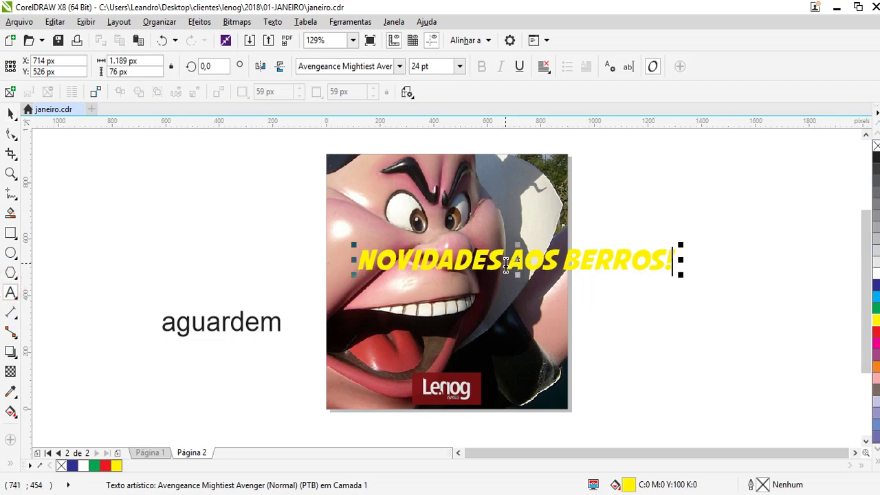
pyautogui.moveTo(506, 264); pyautogui.dragTo(769, 271)
pyautogui.hotkey('ctrl', 'x')
pyautogui.click(636, 324)
pyautogui.hotkey('ctrl', 'v')
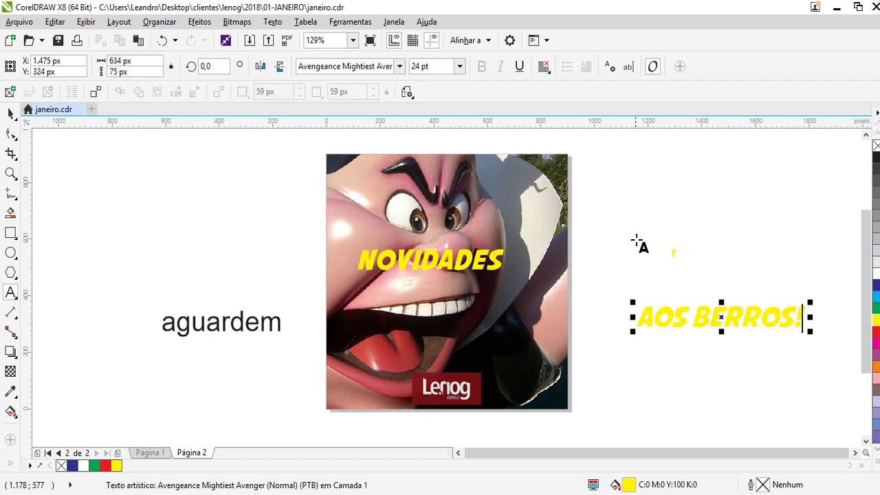
# - Cut "BERROS!" out of the "AOS BERROS!" text and paste it as its own artistic text above it
pyautogui.moveTo(693, 318); pyautogui.dragTo(823, 304)
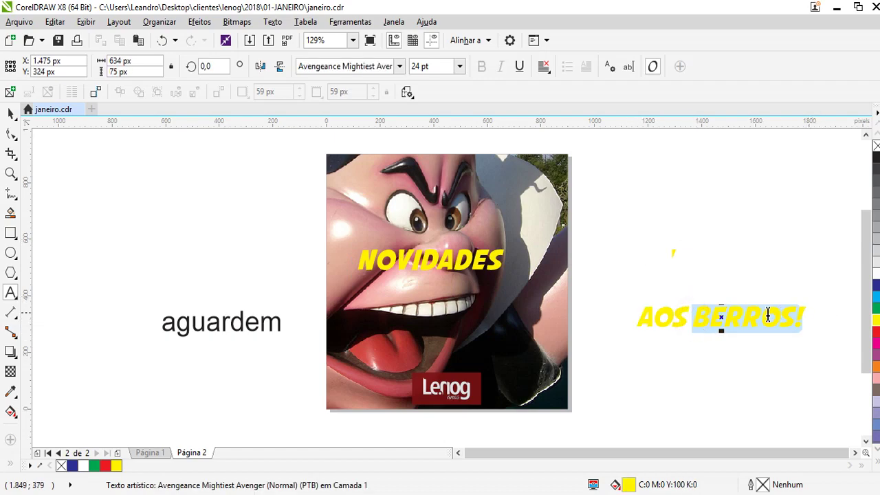
pyautogui.hotkey('ctrl', 'x')
pyautogui.click(677, 225)
pyautogui.hotkey('ctrl', 'v')
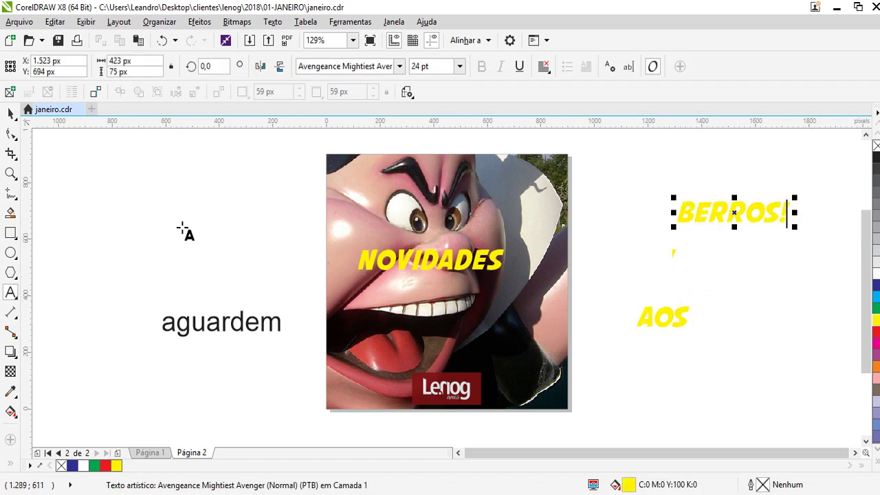
# - Stack the words on the picture: "NOVIDADES" over the nose, "AOS" below it and "BERROS!" underneath
pyautogui.moveTo(447, 257); pyautogui.dragTo(444, 240)
pyautogui.moveTo(674, 328); pyautogui.dragTo(506, 273)
pyautogui.moveTo(687, 226); pyautogui.dragTo(494, 321)
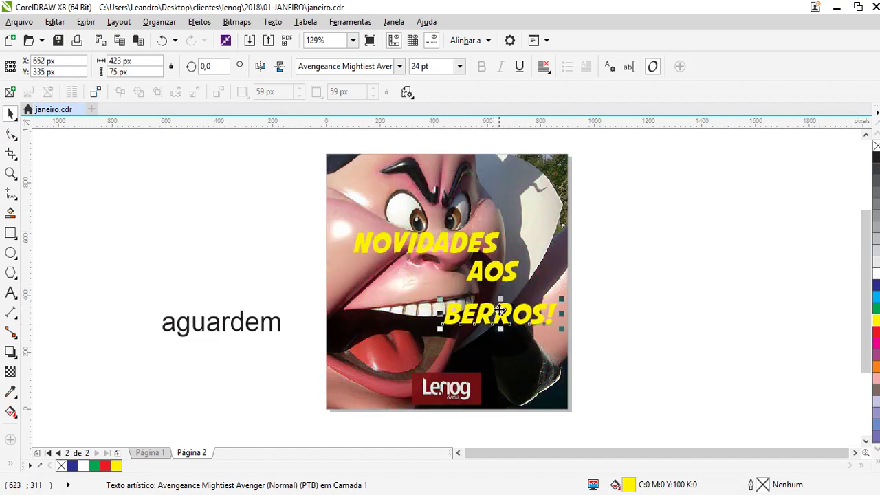
# - Enlarge "NOVIDADES" and "AOS" and tuck "BERROS!" below them, forming a compact block about 713 × 340 px
pyautogui.click(489, 252)
pyautogui.moveTo(506, 224)
pyautogui.mouseDown()
pyautogui.moveTo(550, 218)
pyautogui.moveTo(522, 226)
pyautogui.mouseUp()
pyautogui.click(512, 278)
pyautogui.moveTo(526, 290); pyautogui.dragTo(528, 260)
pyautogui.moveTo(523, 313); pyautogui.dragTo(447, 298)
pyautogui.moveTo(472, 329); pyautogui.dragTo(473, 331)
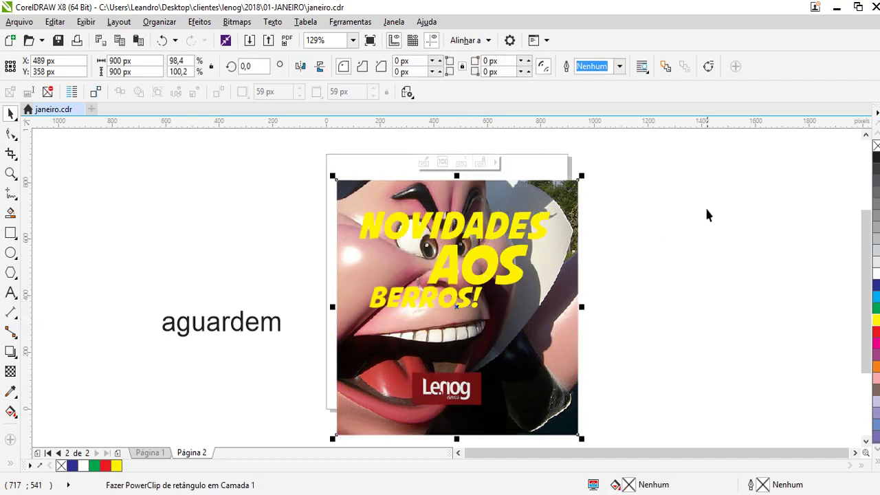
pyautogui.hotkey('ctrl', 'z')
pyautogui.press('Escape')
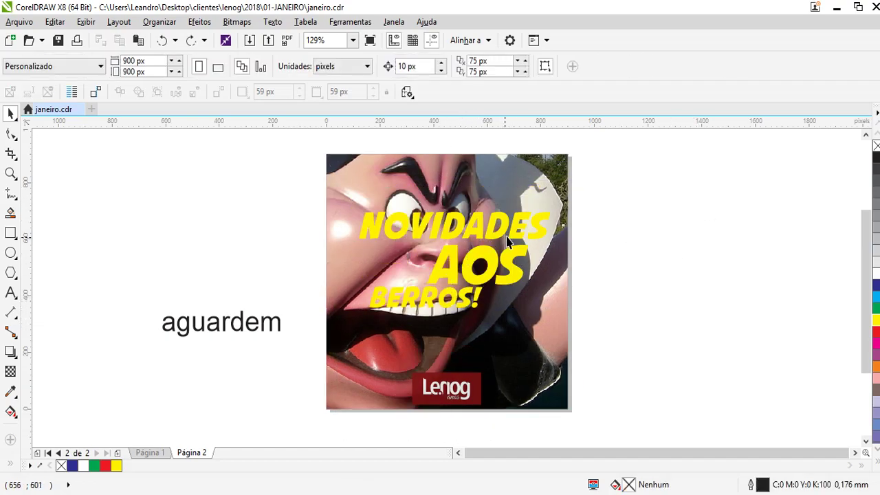
# - Open the PowerClip's contents and enlarge the grito2 photo proportionally to 220%, about 2112 × 1584 px
pyautogui.press('Tab')
pyautogui.moveTo(285, 186); pyautogui.dragTo(711, 414)
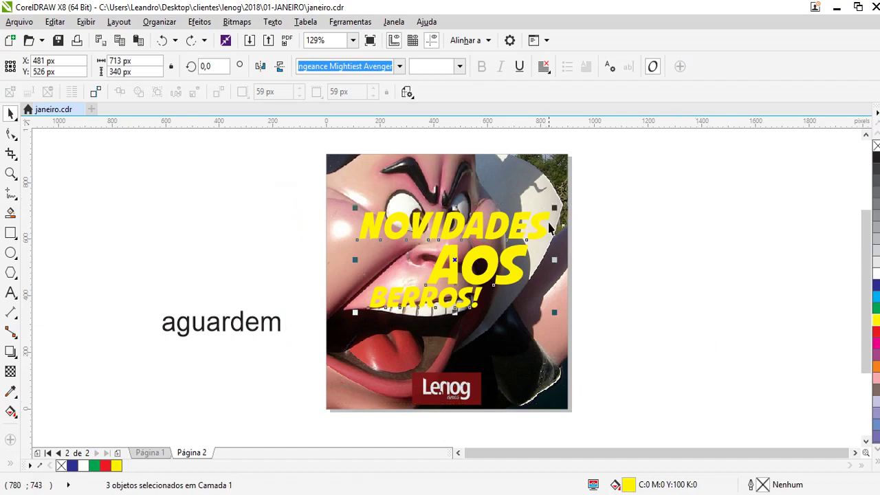
pyautogui.keyDown('ctrl'); pyautogui.click(554, 339); pyautogui.keyUp('ctrl')
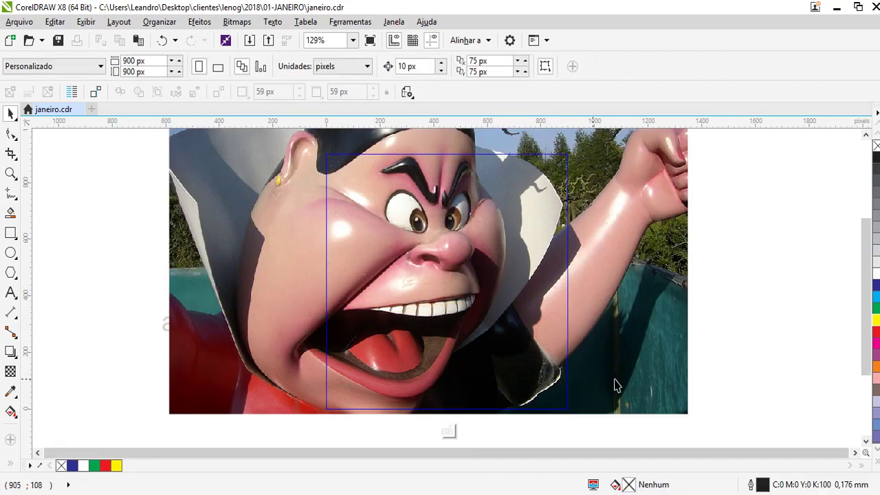
pyautogui.click(866, 135)
pyautogui.press('Tab')
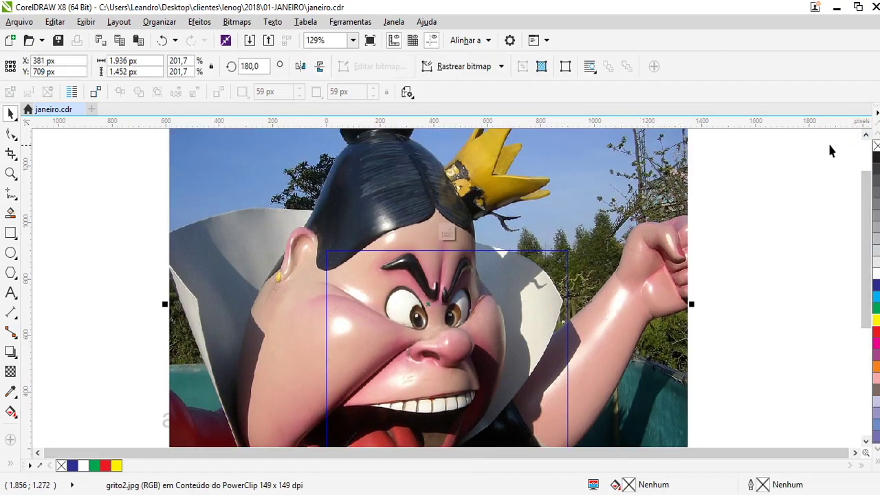
pyautogui.click(865, 137)
pyautogui.click(691, 224)
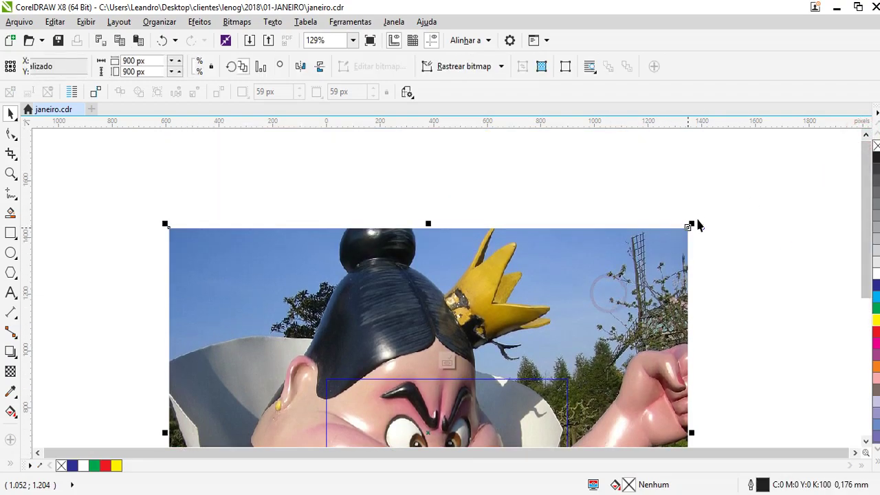
pyautogui.moveTo(692, 224); pyautogui.dragTo(739, 186)
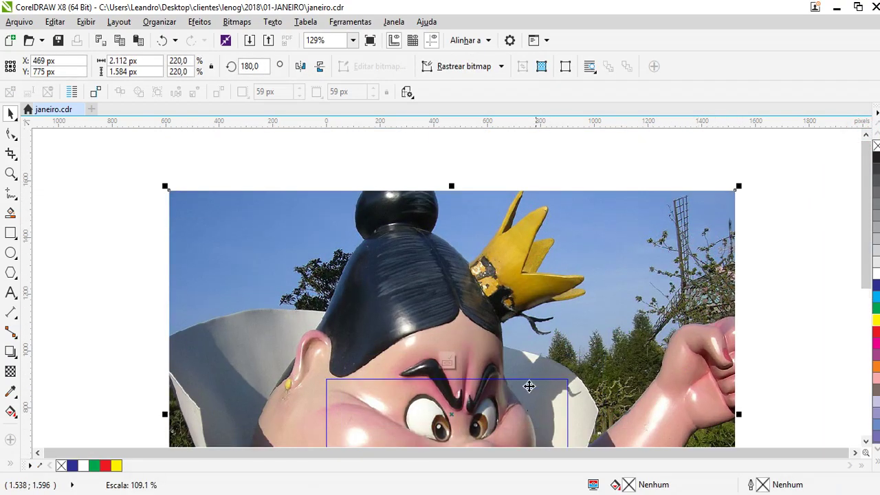
# - Shift the enlarged photo slightly to about X 474, Y 753 px and finish editing the PowerClip level
pyautogui.rightClick(517, 389)
pyautogui.click(660, 118)
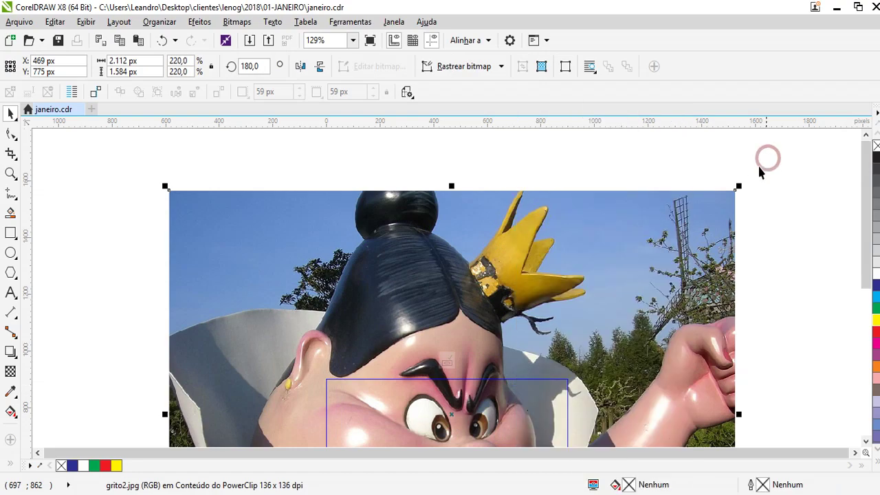
pyautogui.rightClick(513, 405)
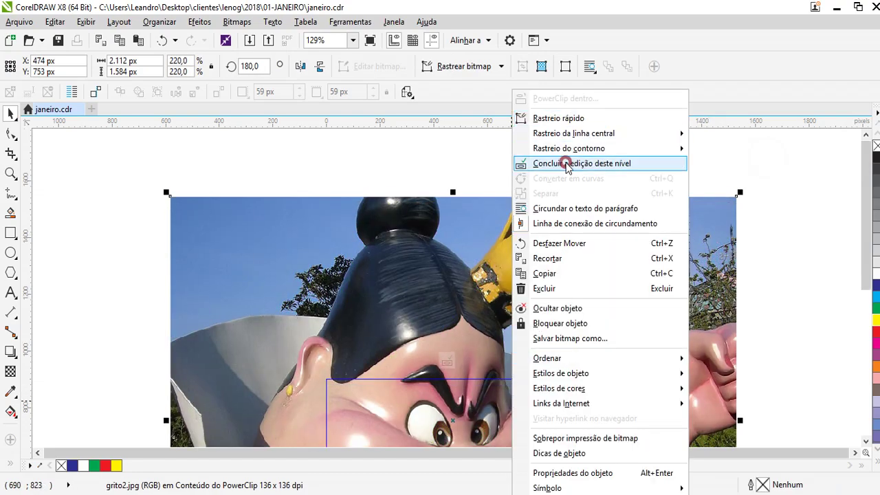
pyautogui.click(593, 162)
pyautogui.scroll(-3, 867, 189)
pyautogui.click(727, 240)
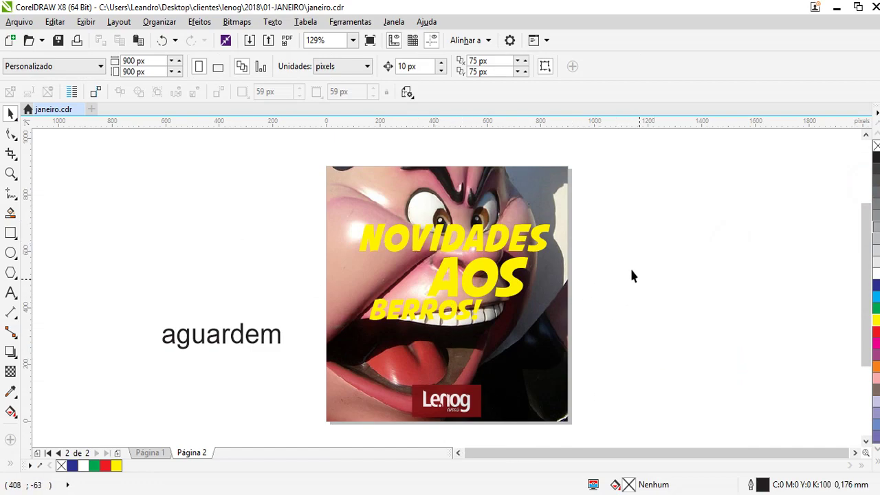
# - Scale the three headline words together to about 462 × 220 px and move them beside the page, around X 1246, Y 541 px
pyautogui.moveTo(133, 213); pyautogui.dragTo(660, 330)
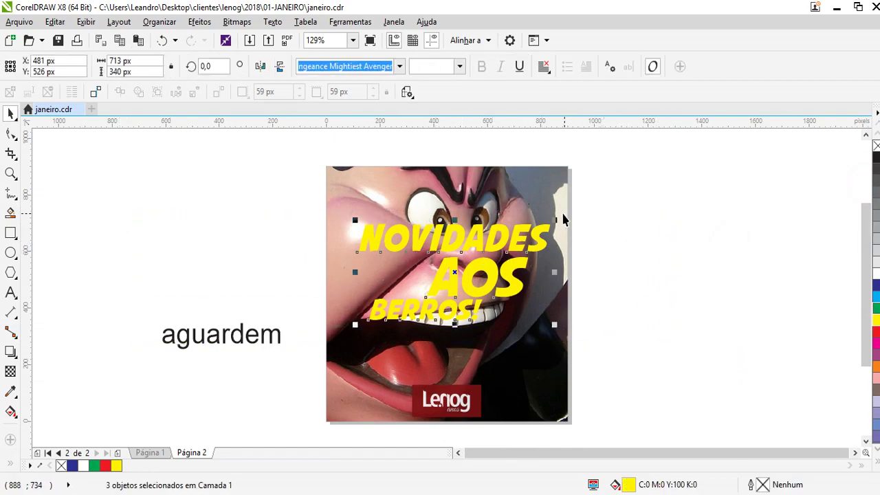
pyautogui.moveTo(285, 216); pyautogui.dragTo(668, 378)
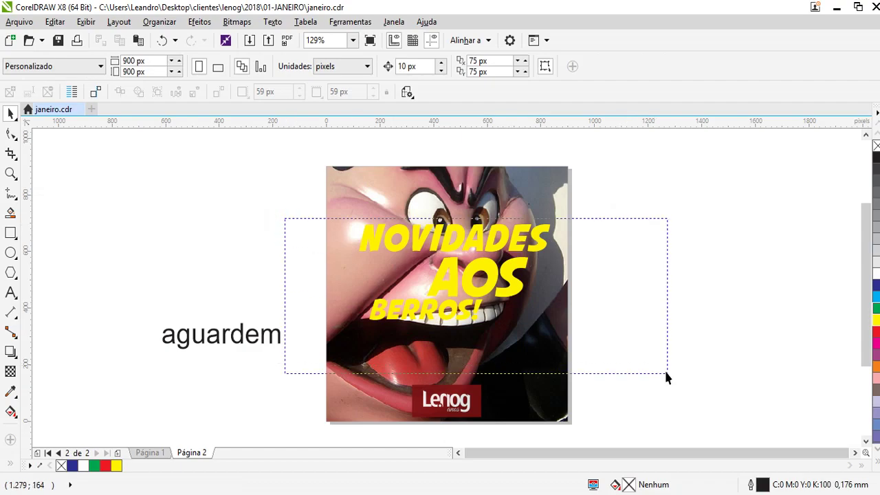
pyautogui.moveTo(552, 224); pyautogui.dragTo(694, 246)
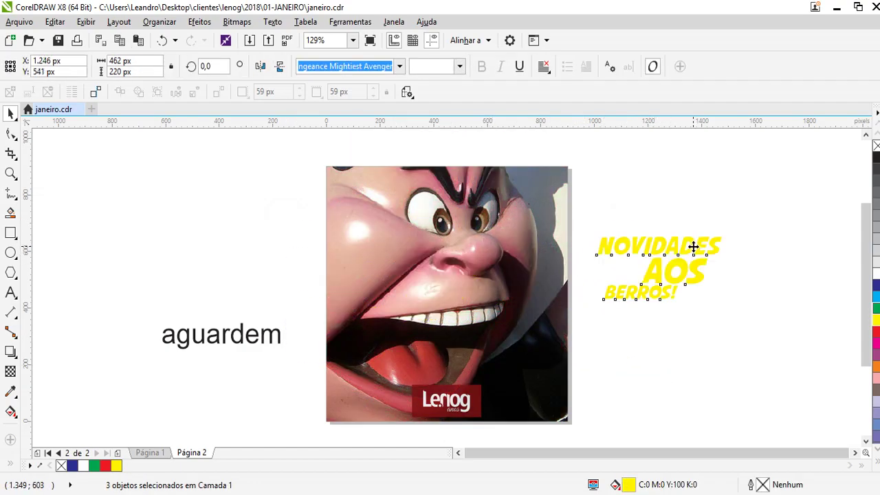
pyautogui.click(752, 360)
# - Reopen the PowerClip's contents and move the photo further left in the frame, to about X 322, Y 758 px
pyautogui.doubleClick(530, 378)
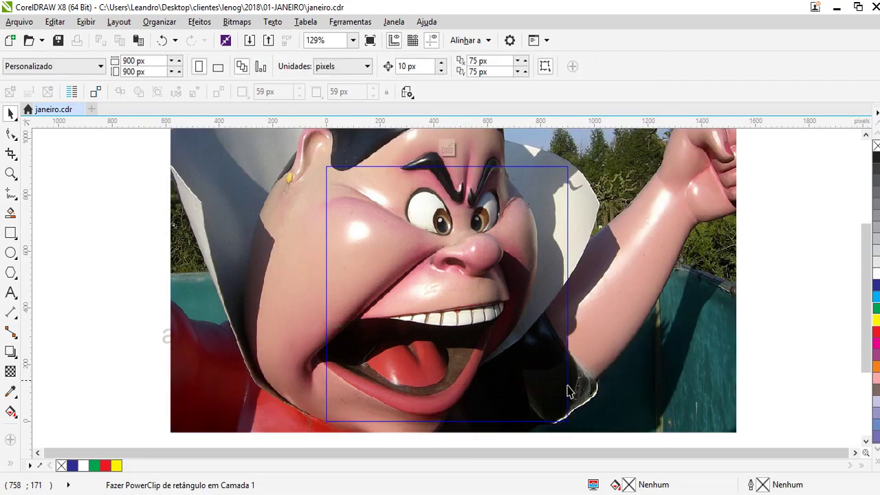
pyautogui.click(611, 400)
pyautogui.moveTo(631, 399)
pyautogui.mouseDown()
pyautogui.moveTo(628, 406)
pyautogui.moveTo(621, 392)
pyautogui.mouseUp()
pyautogui.rightClick(590, 367)
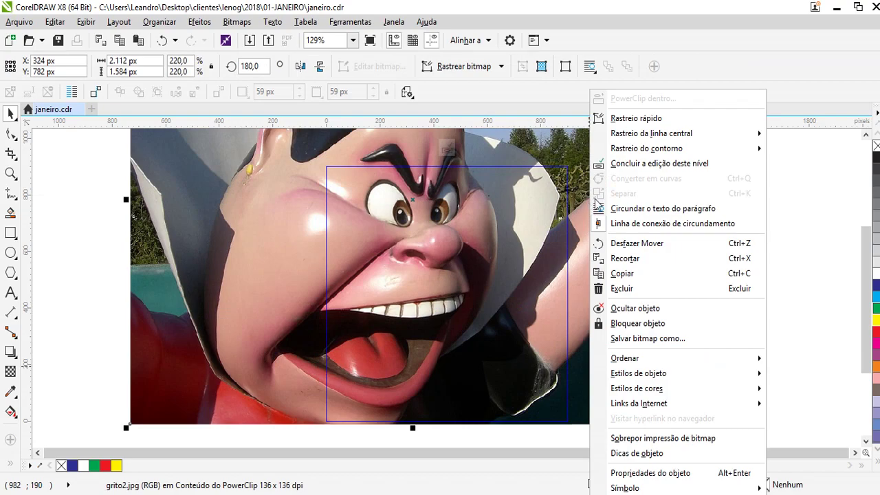
pyautogui.click(535, 162)
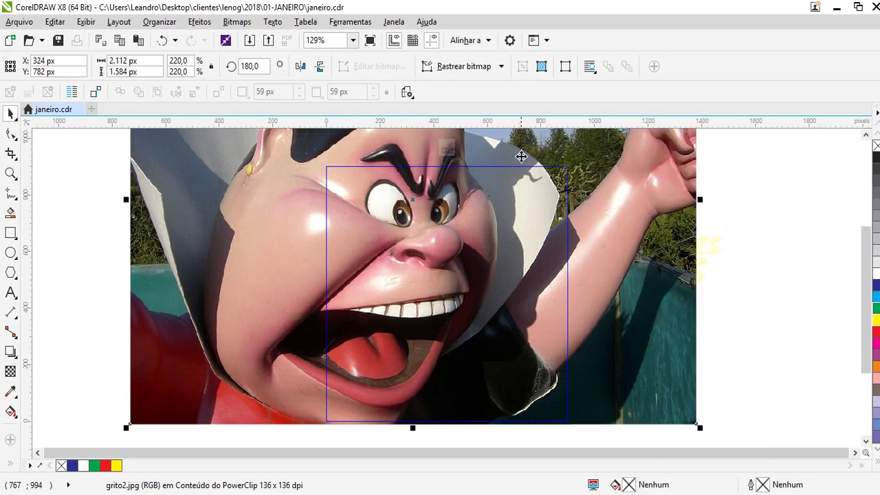
pyautogui.moveTo(605, 172); pyautogui.dragTo(611, 213)
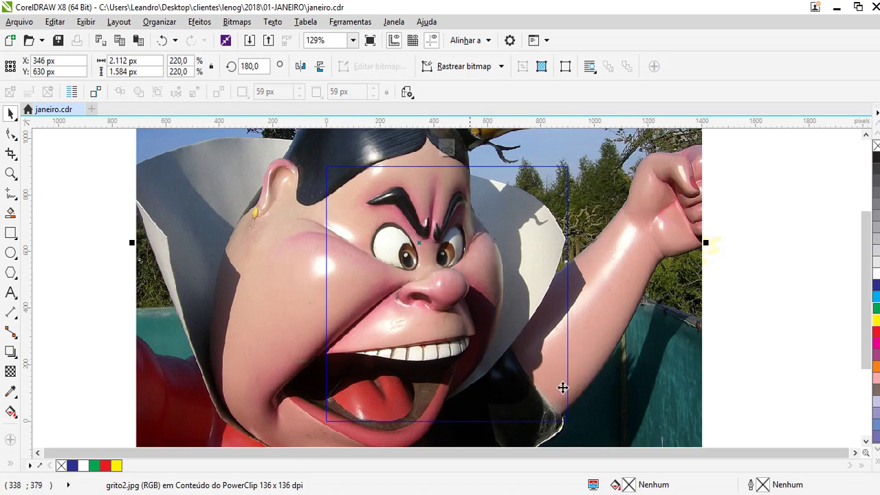
pyautogui.moveTo(642, 394); pyautogui.dragTo(635, 359)
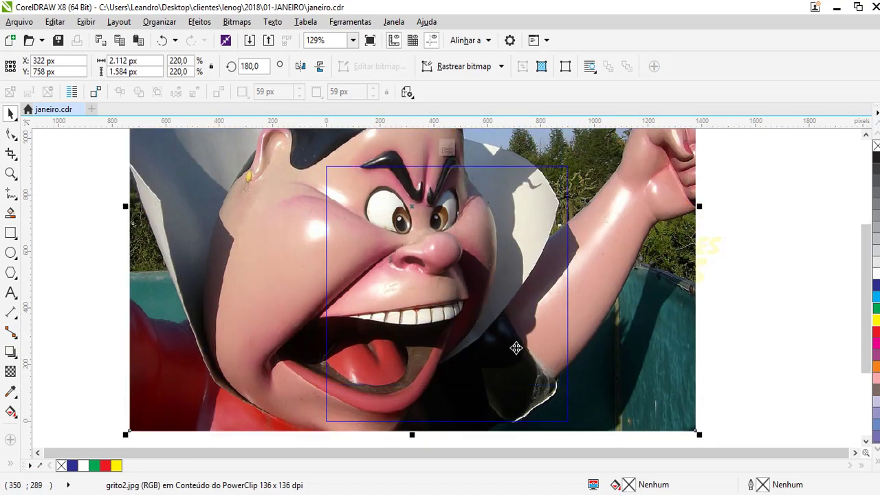
# - Move the photo a little more to the left, to about X 275, Y 757 px, and finish editing the PowerClip
pyautogui.rightClick(474, 356)
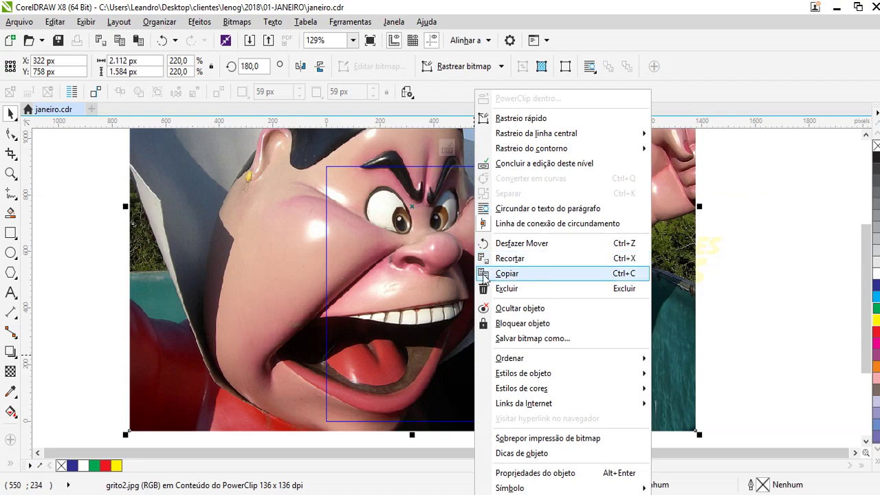
pyautogui.click(508, 273)
pyautogui.moveTo(615, 299); pyautogui.dragTo(595, 304)
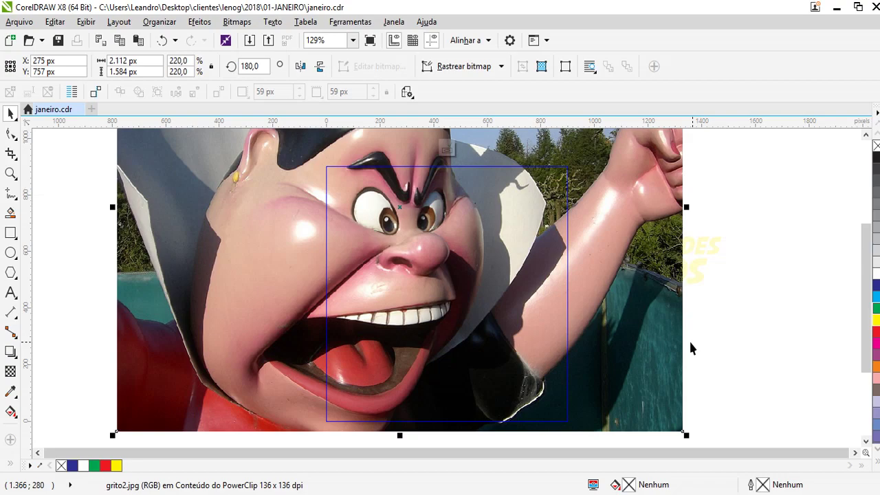
pyautogui.rightClick(506, 303)
pyautogui.click(592, 161)
pyautogui.click(610, 194)
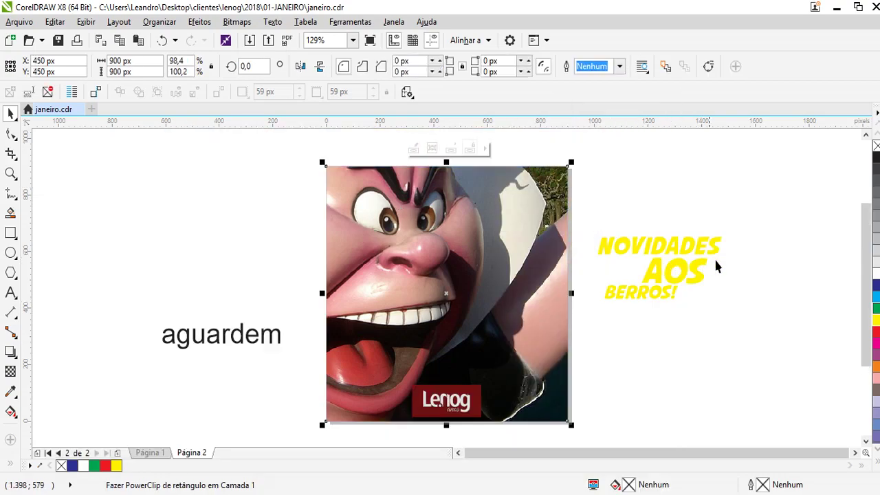
# - Arrange the three enlarged headline words over the photo's lower right, with NOVIDADES rotated about 15.21° at X 554, Y 362 px and BERROS! about 429 px wide
pyautogui.click(672, 182)
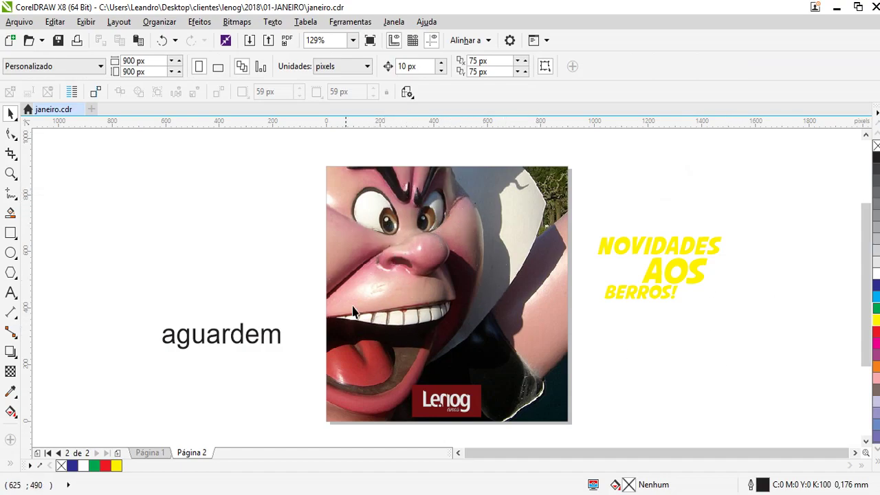
pyautogui.click(691, 256)
pyautogui.moveTo(719, 246); pyautogui.dragTo(564, 274)
pyautogui.click(555, 316)
pyautogui.moveTo(672, 273); pyautogui.dragTo(519, 344)
pyautogui.moveTo(615, 305); pyautogui.dragTo(454, 378)
pyautogui.moveTo(526, 380); pyautogui.dragTo(567, 385)
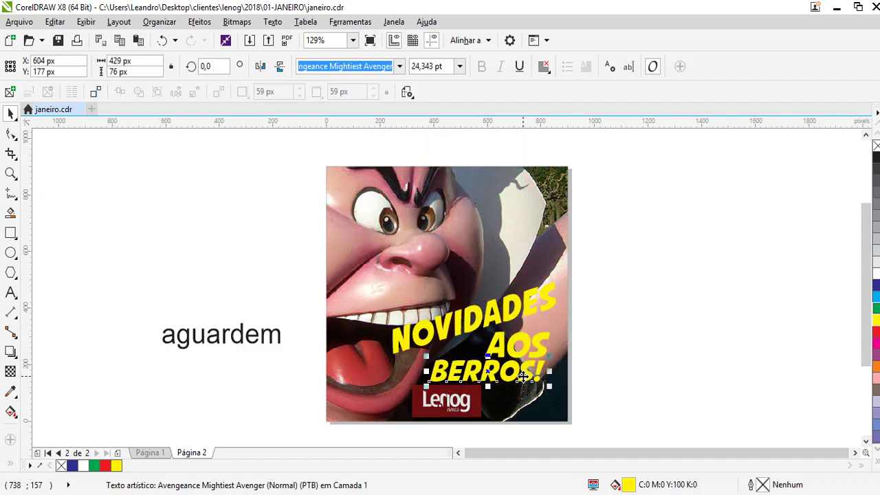
# - Tighten the headline stack by moving BERROS! slightly up and left and placing AOS at about X 748, Y 294 px
pyautogui.moveTo(538, 350); pyautogui.dragTo(527, 335)
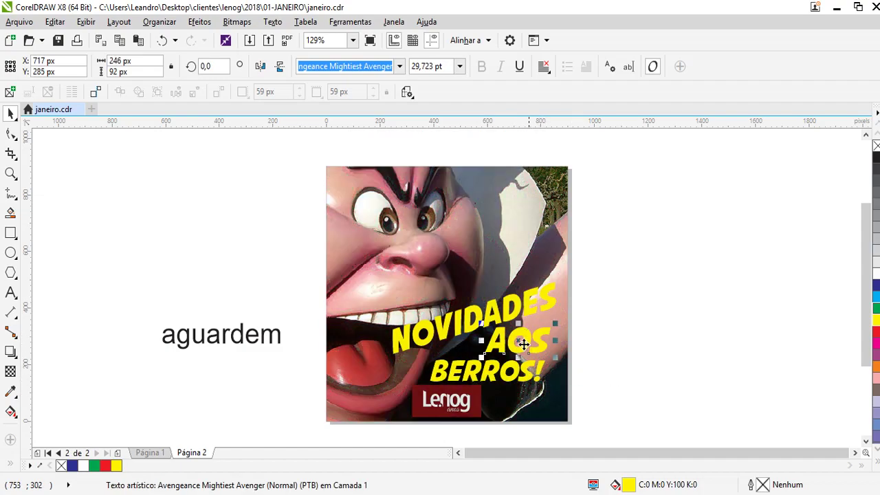
pyautogui.moveTo(460, 383); pyautogui.dragTo(452, 375)
pyautogui.click(525, 341)
pyautogui.moveTo(525, 342); pyautogui.dragTo(533, 339)
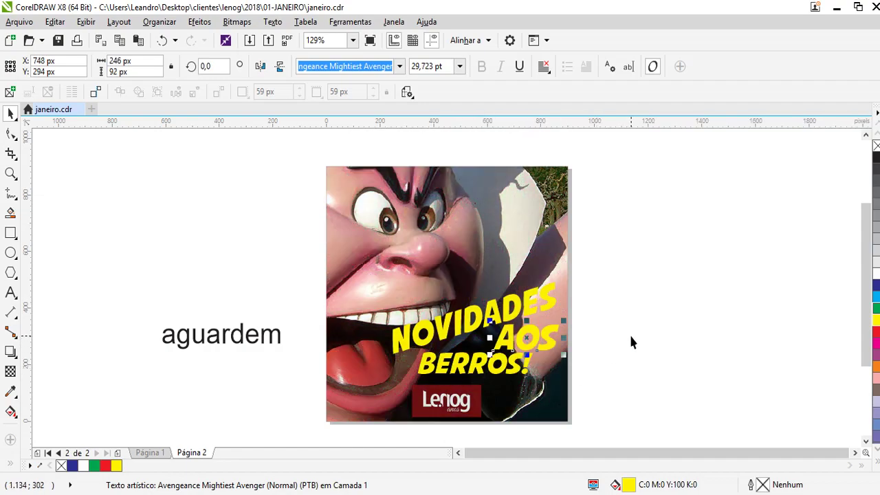
pyautogui.click(733, 281)
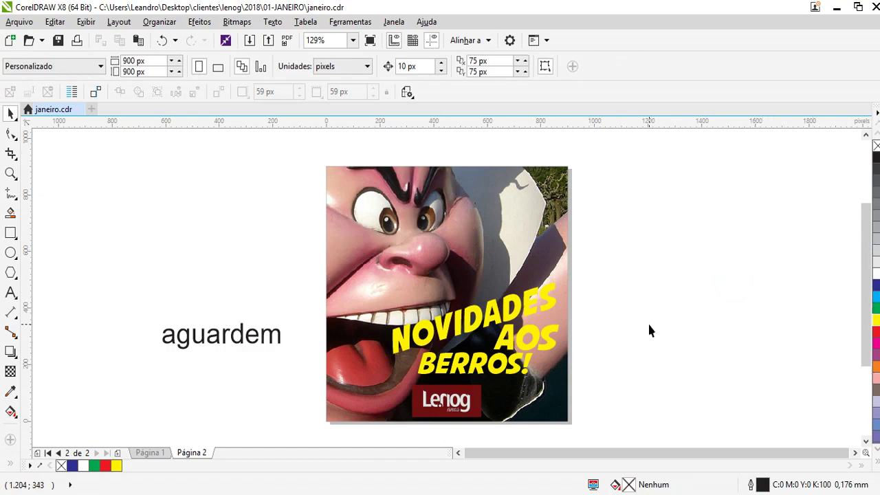
# - Apply an Envelope to NOVIDADES, raising its upper-right corner, lowering its upper-left corner and bending the upper and lower edges inward
pyautogui.click(531, 303)
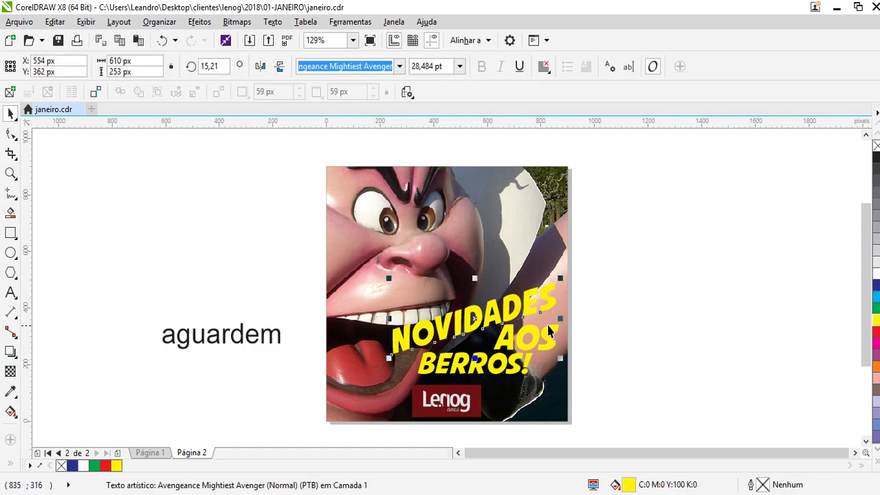
pyautogui.click(19, 358)
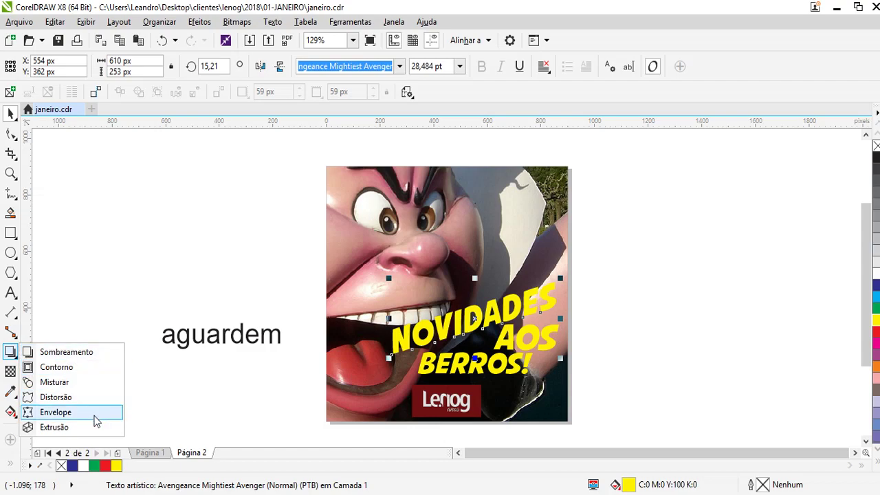
pyautogui.click(95, 420)
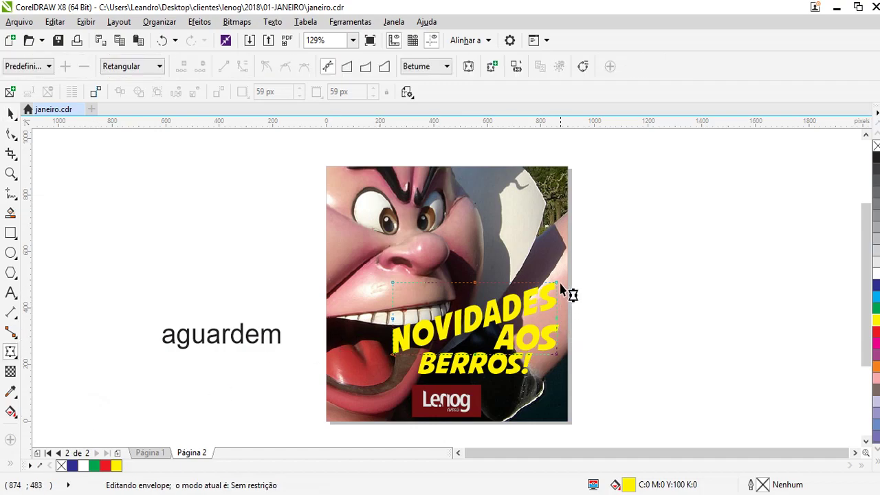
pyautogui.moveTo(557, 281); pyautogui.dragTo(557, 278)
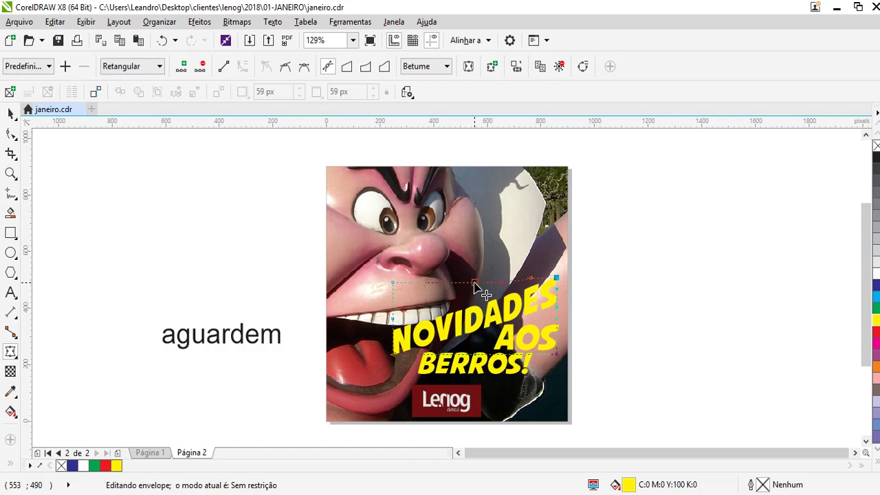
pyautogui.moveTo(473, 282); pyautogui.dragTo(467, 298)
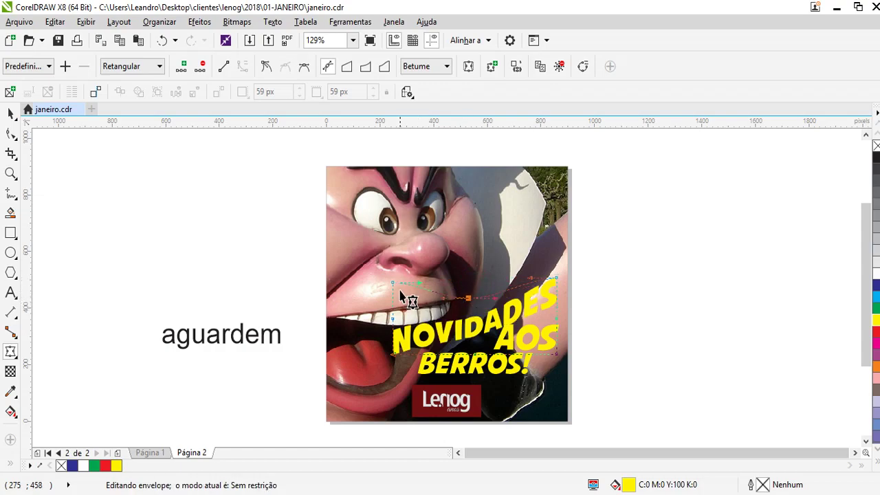
pyautogui.moveTo(485, 368); pyautogui.dragTo(528, 364)
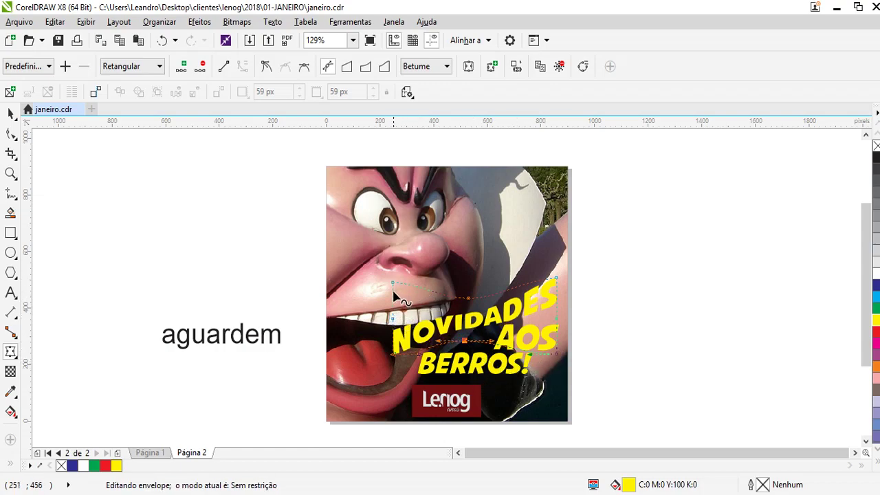
pyautogui.moveTo(393, 284); pyautogui.dragTo(389, 290)
pyautogui.moveTo(473, 303); pyautogui.dragTo(473, 297)
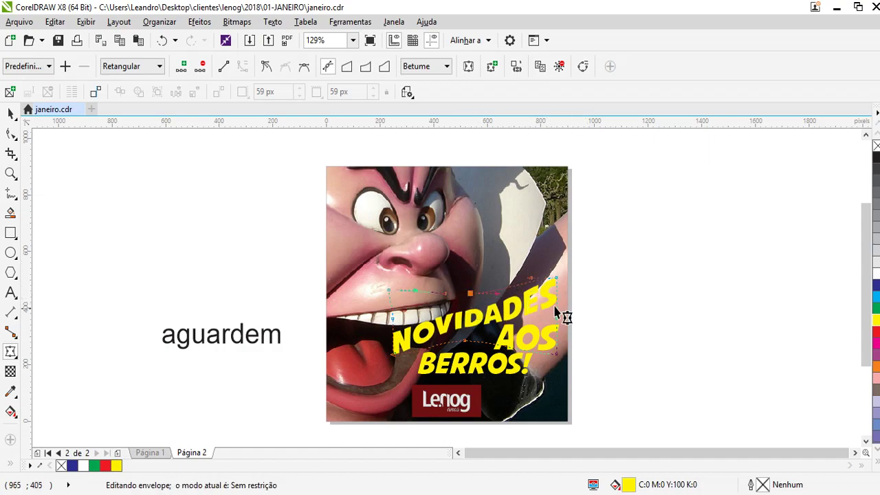
# - Reshape AOS with the Envelope, undoing the first distortion and raising its upper-right corner so it follows NOVIDADES
pyautogui.click(548, 348)
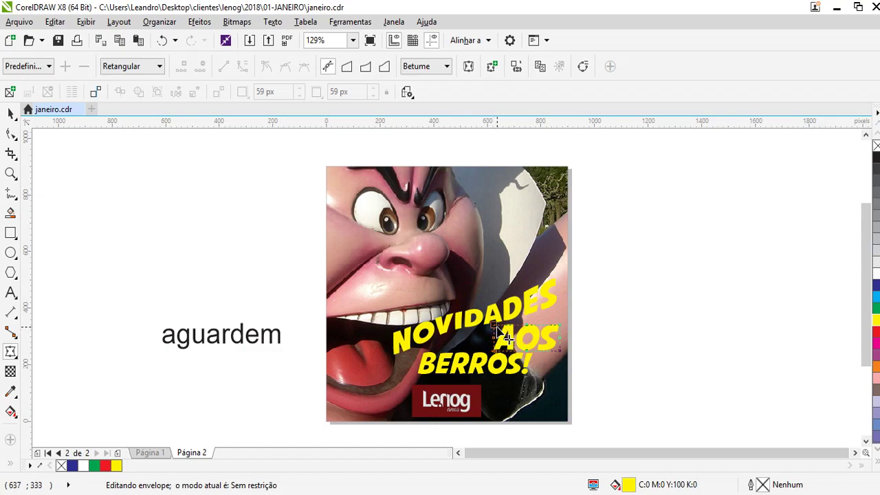
pyautogui.moveTo(505, 350); pyautogui.dragTo(513, 346)
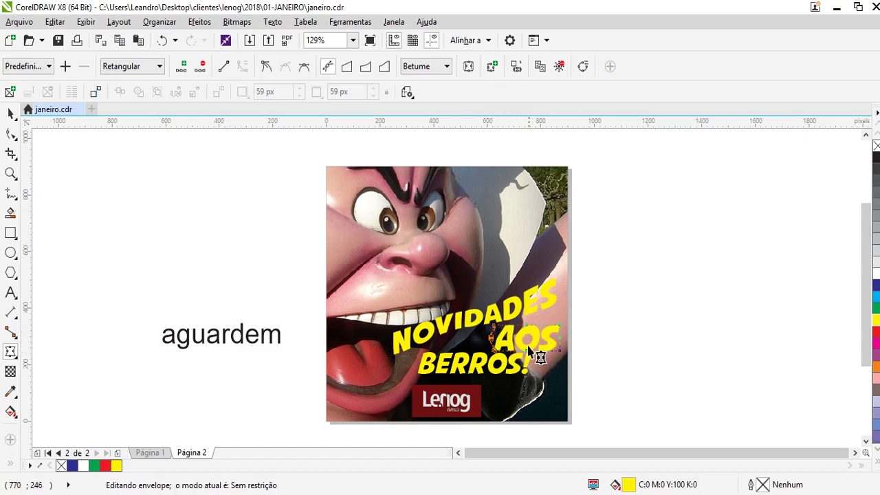
pyautogui.hotkey('ctrl', 'z')
pyautogui.moveTo(568, 330)
pyautogui.mouseDown()
pyautogui.moveTo(564, 336)
pyautogui.moveTo(558, 320)
pyautogui.mouseUp()
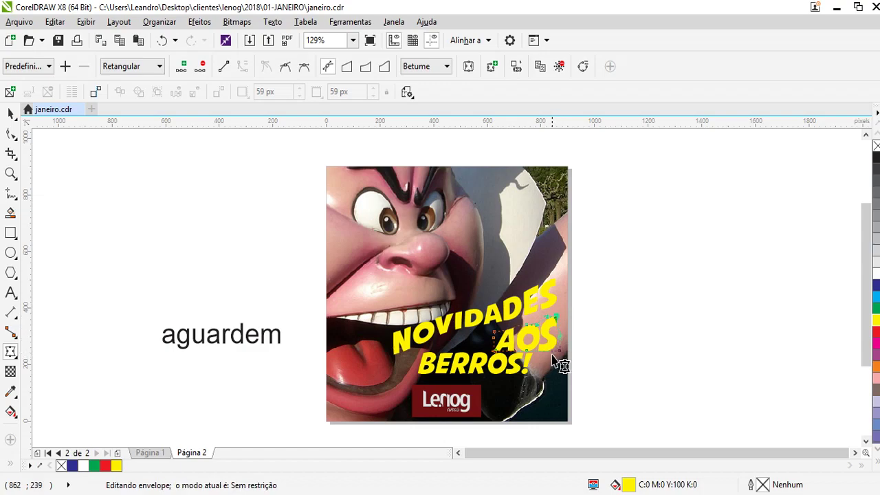
pyautogui.moveTo(526, 353); pyautogui.dragTo(493, 327)
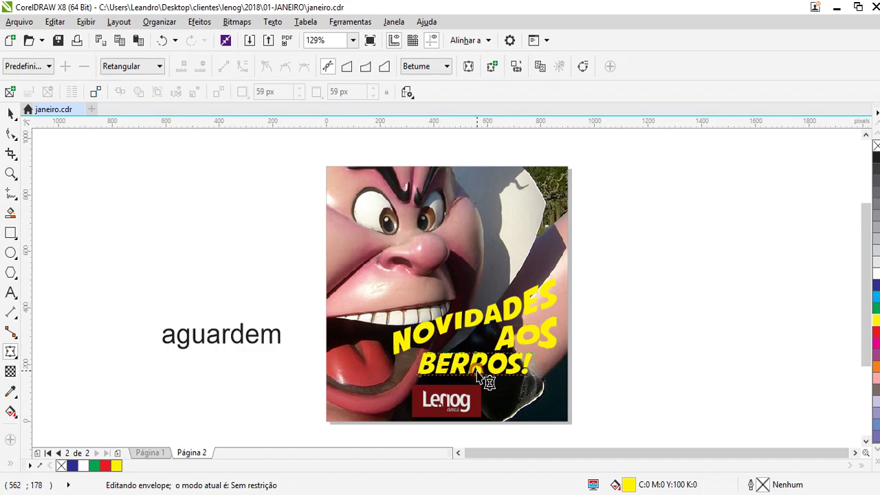
# - Reshape BERROS! with the Envelope, pulling in its left side, lowering the lower-right corner and curving the lower edge upward, and deselect it
pyautogui.moveTo(420, 358)
pyautogui.mouseDown()
pyautogui.moveTo(430, 352)
pyautogui.moveTo(429, 372)
pyautogui.mouseUp()
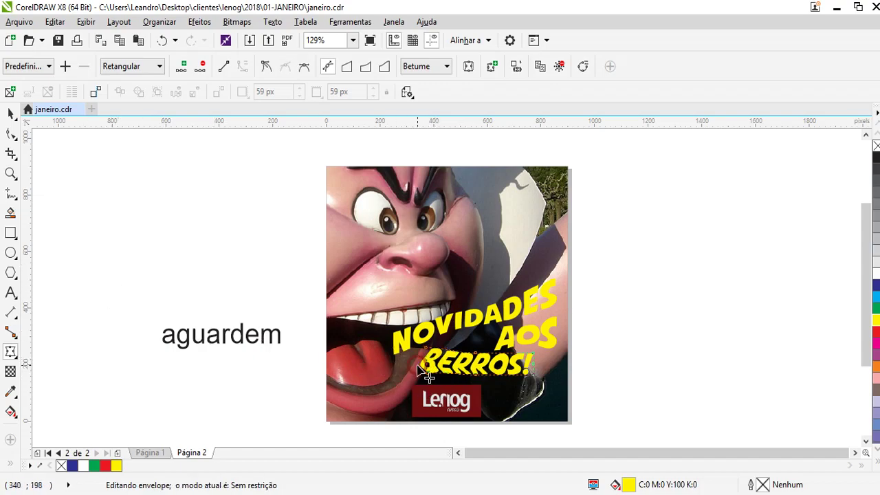
pyautogui.moveTo(419, 371); pyautogui.dragTo(426, 375)
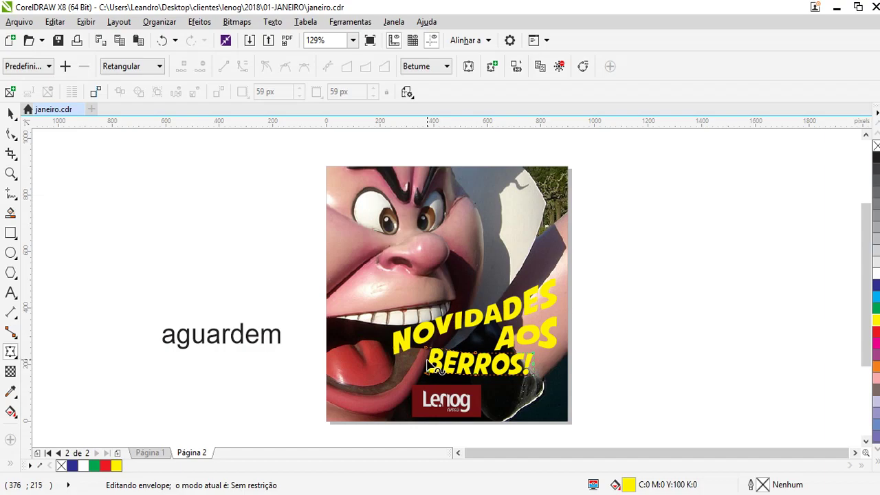
pyautogui.moveTo(535, 378); pyautogui.dragTo(534, 383)
pyautogui.click(542, 376)
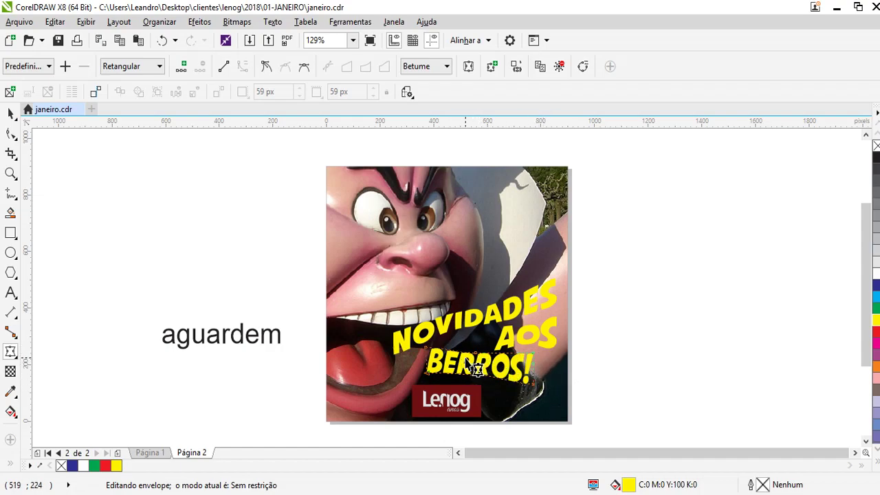
pyautogui.click(478, 358)
pyautogui.moveTo(487, 369); pyautogui.dragTo(483, 372)
pyautogui.moveTo(440, 355)
pyautogui.mouseDown()
pyautogui.moveTo(447, 354)
pyautogui.moveTo(436, 351)
pyautogui.mouseUp()
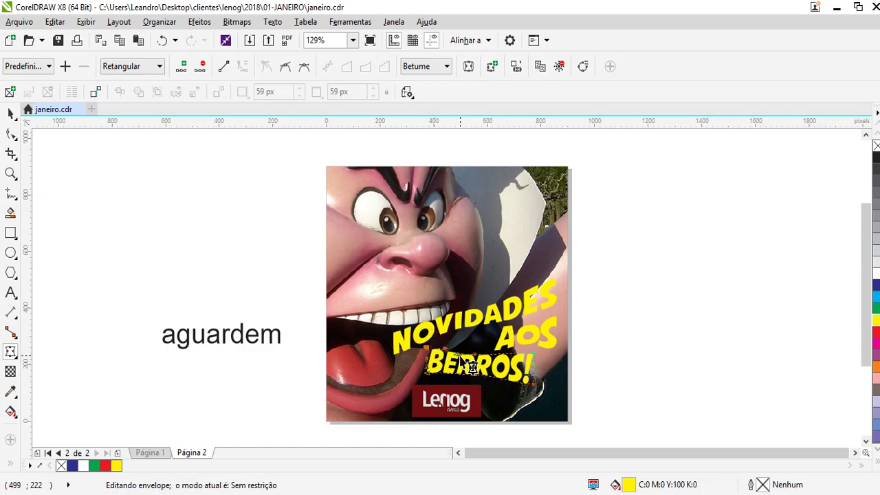
pyautogui.moveTo(473, 385); pyautogui.dragTo(472, 371)
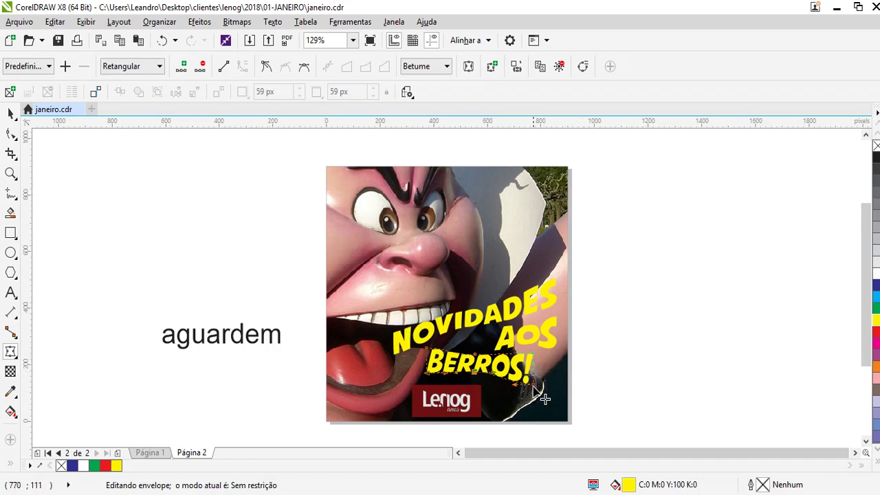
pyautogui.click(10, 112)
pyautogui.click(601, 212)
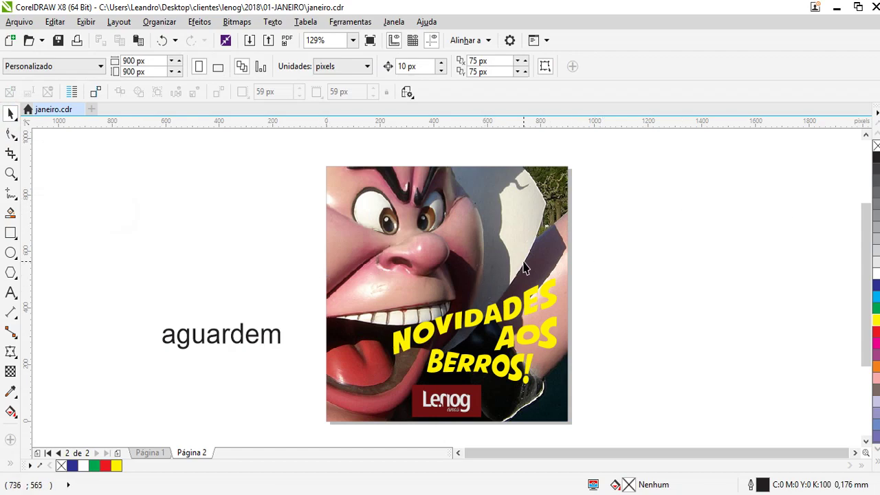
pyautogui.click(703, 282)
# - Enter the PowerClip's contents, select the grito2 photo and open the Image Adjustment Lab for it
pyautogui.click(423, 265)
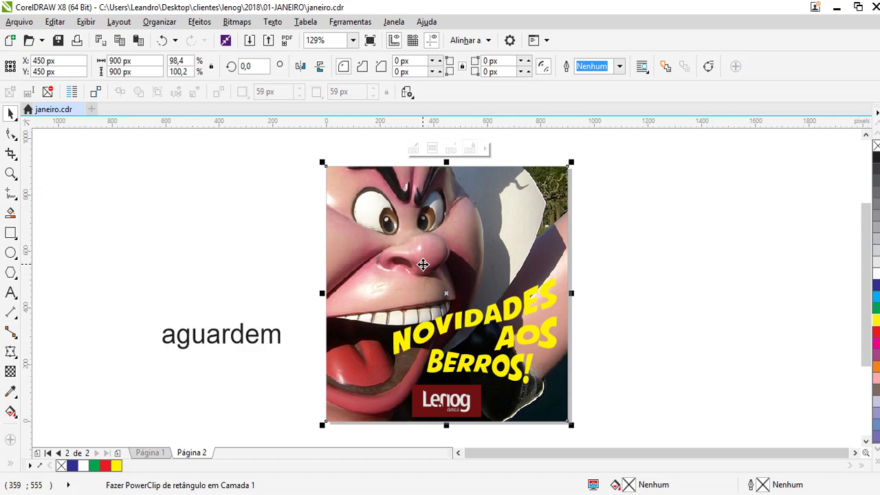
pyautogui.doubleClick(509, 265)
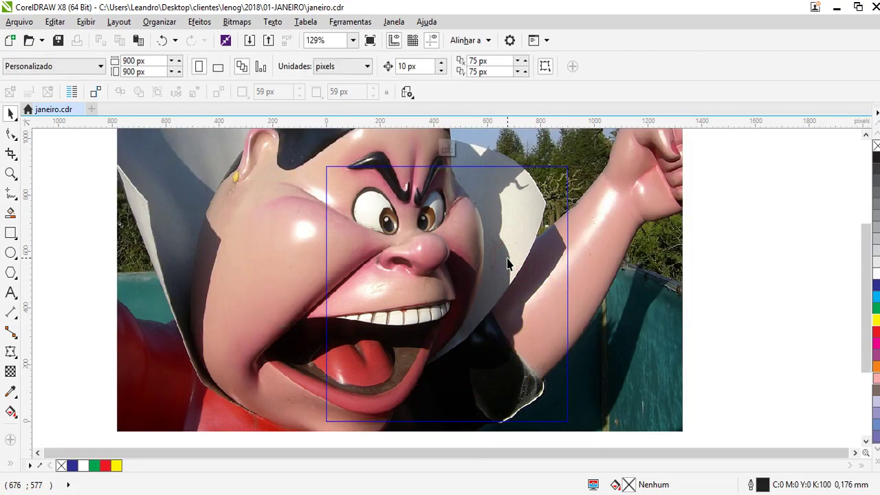
pyautogui.click(656, 235)
pyautogui.click(240, 27)
pyautogui.click(241, 26)
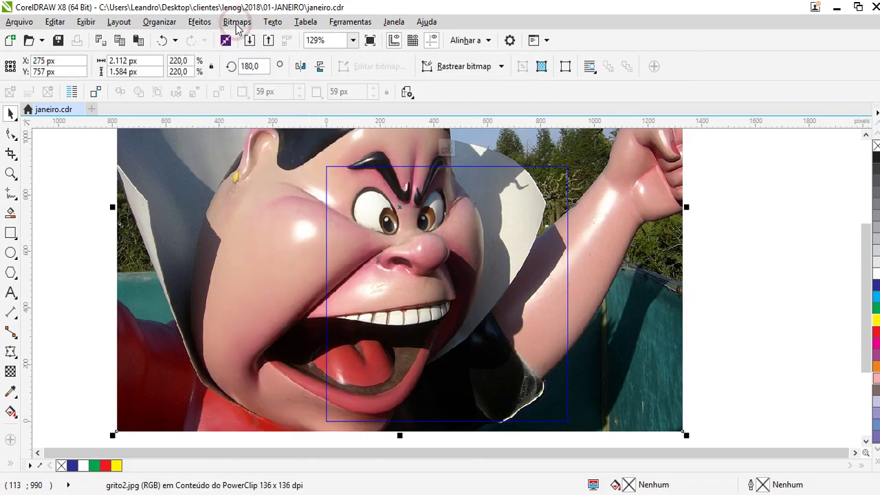
pyautogui.click(240, 24)
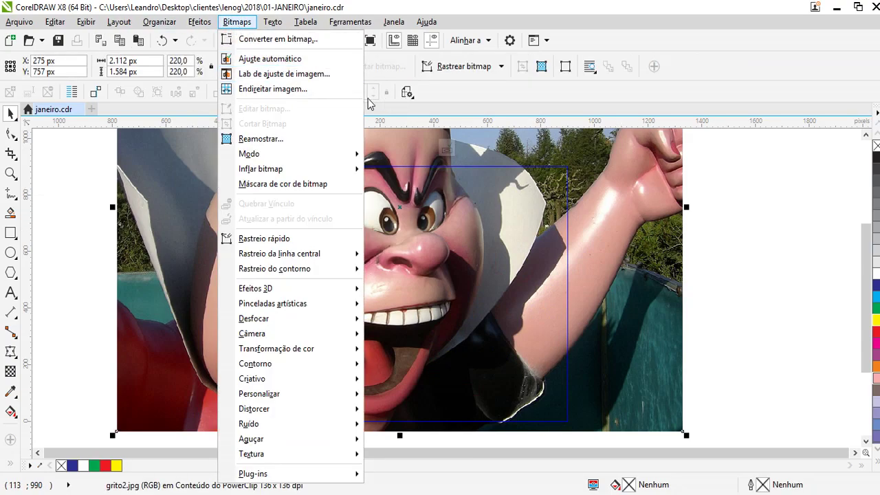
pyautogui.click(322, 75)
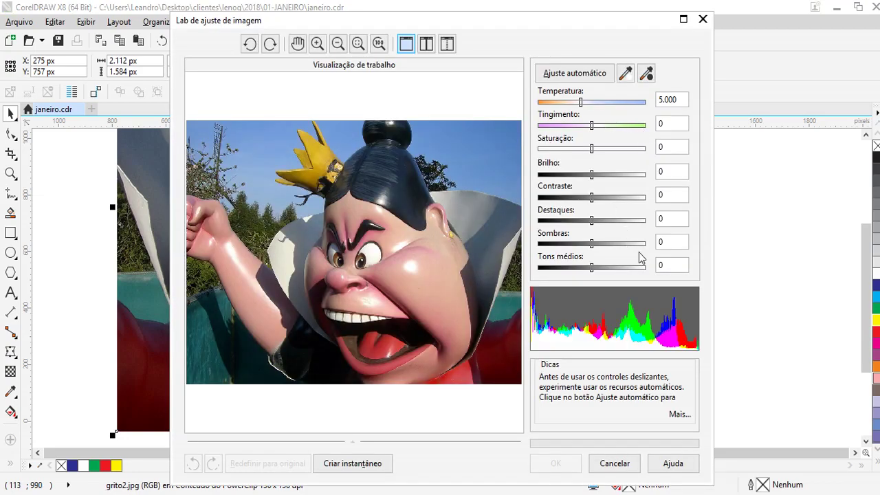
# - Warm the photo by setting the temperature to 3.219 and shift its tint to 67
pyautogui.moveTo(579, 105); pyautogui.dragTo(563, 105)
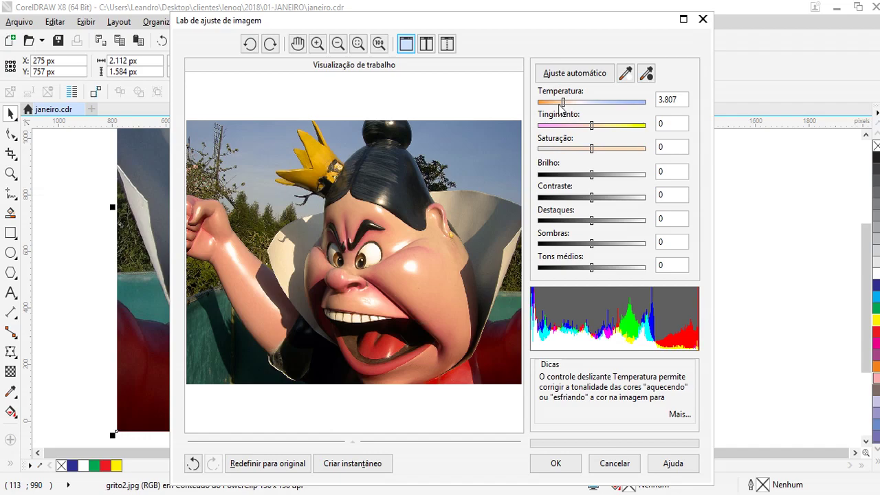
pyautogui.click(561, 103)
pyautogui.moveTo(596, 127); pyautogui.dragTo(568, 129)
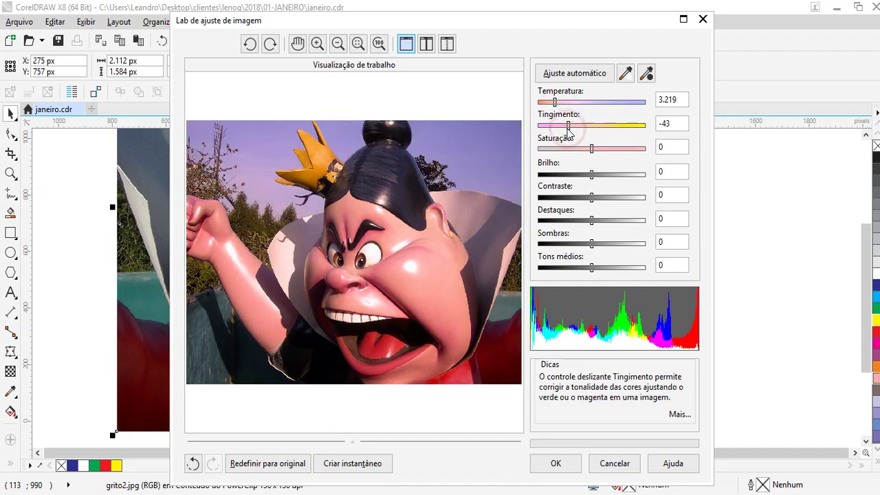
pyautogui.click(622, 126)
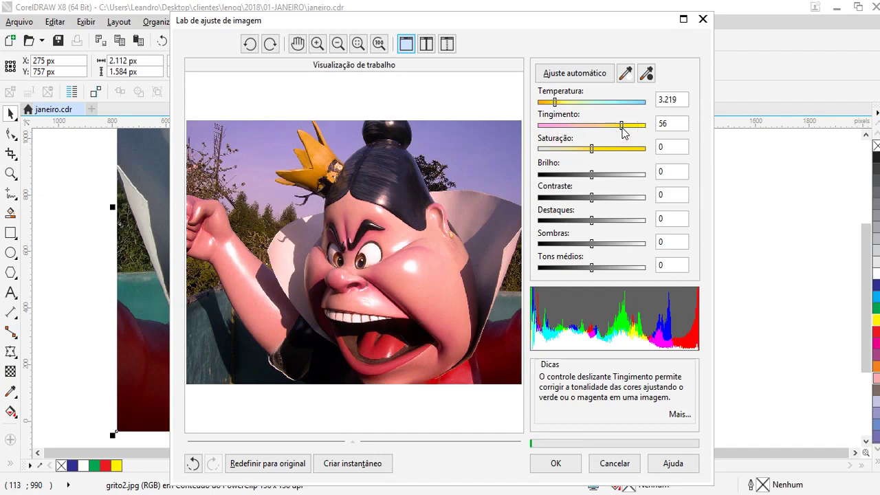
pyautogui.moveTo(615, 131); pyautogui.dragTo(629, 132)
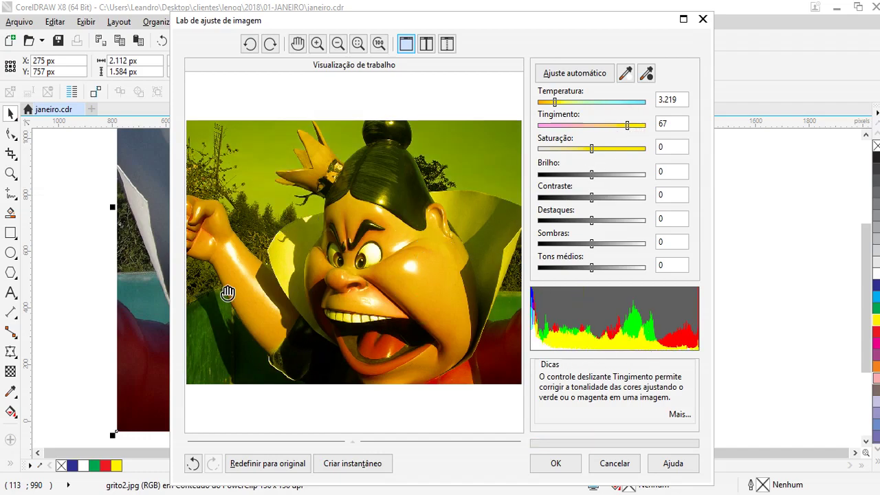
# - Set the photo's saturation to 9 and reduce its tint to 40
pyautogui.click(590, 149)
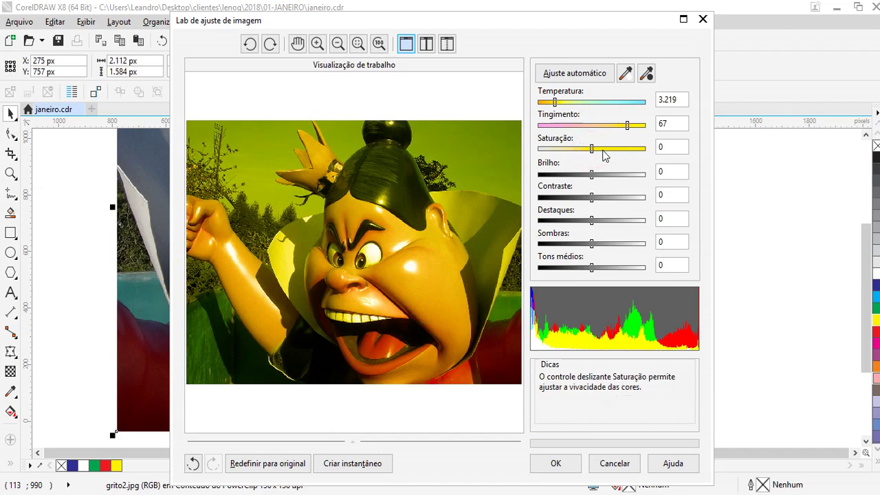
pyautogui.moveTo(591, 149); pyautogui.dragTo(615, 154)
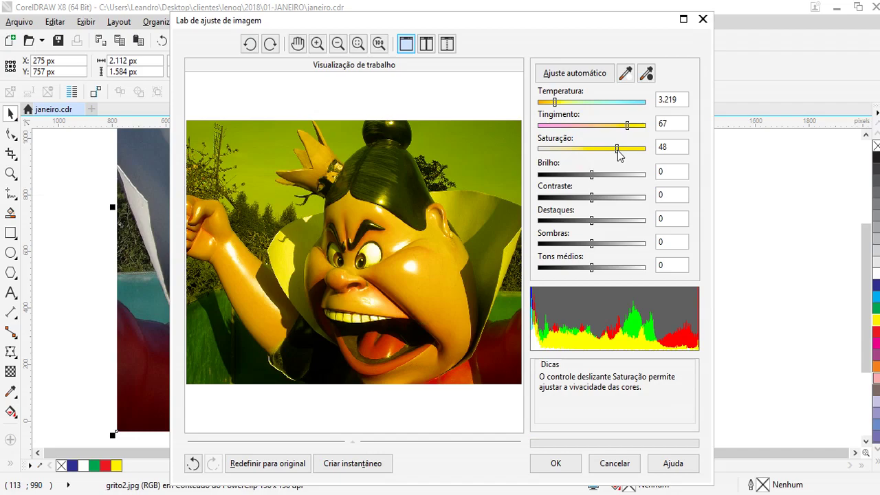
pyautogui.moveTo(617, 151); pyautogui.dragTo(598, 159)
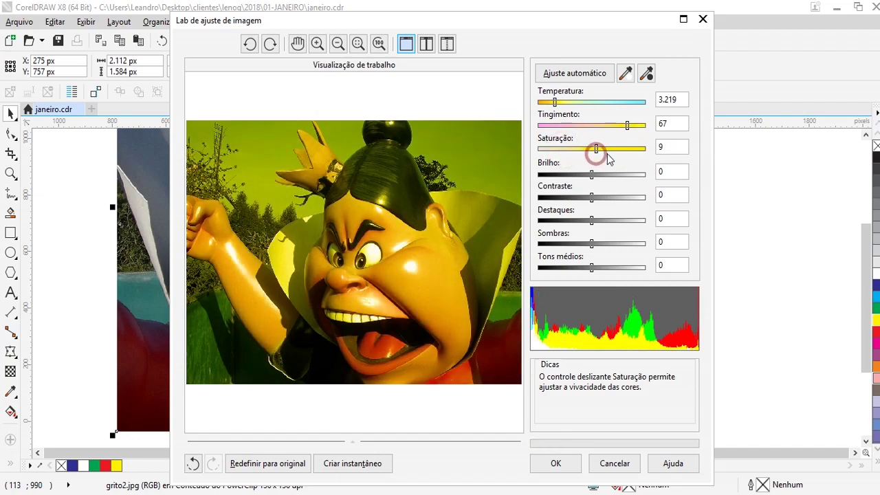
pyautogui.moveTo(627, 126)
pyautogui.mouseDown()
pyautogui.moveTo(554, 122)
pyautogui.moveTo(614, 135)
pyautogui.mouseUp()
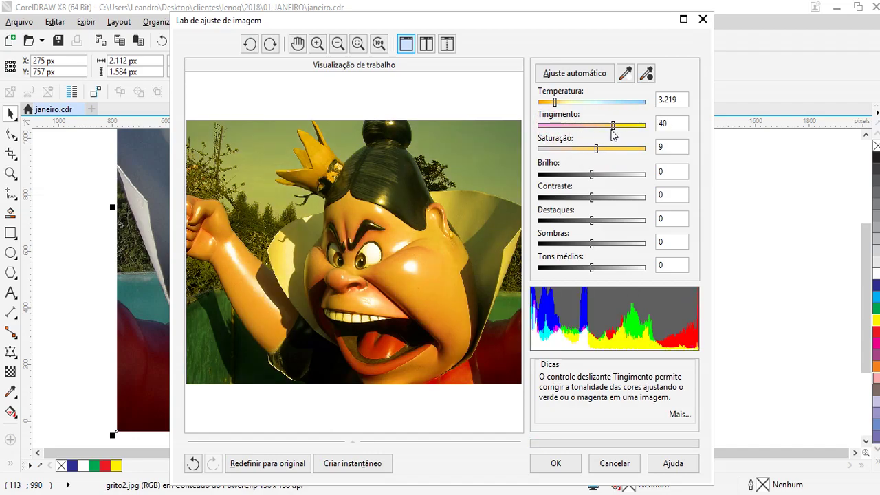
# - Set the photo's tint to 34, its brightness to 10 and its contrast to 33
pyautogui.moveTo(613, 130); pyautogui.dragTo(609, 127)
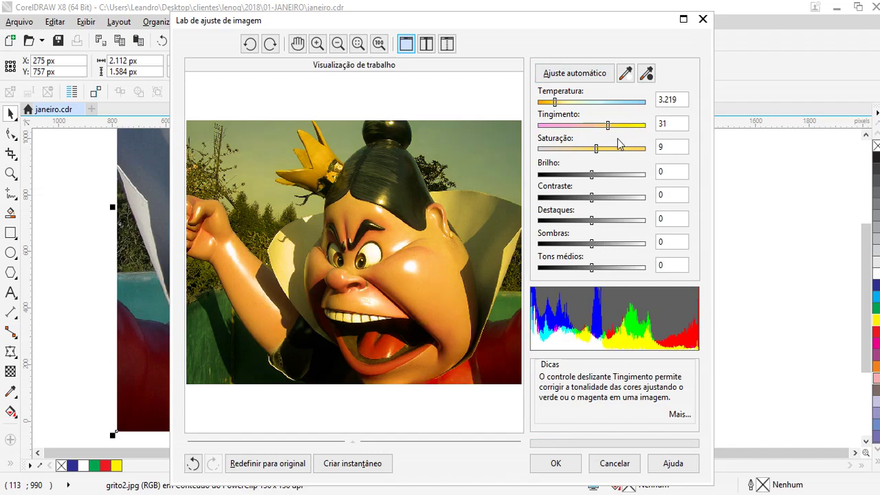
pyautogui.moveTo(609, 133); pyautogui.dragTo(612, 142)
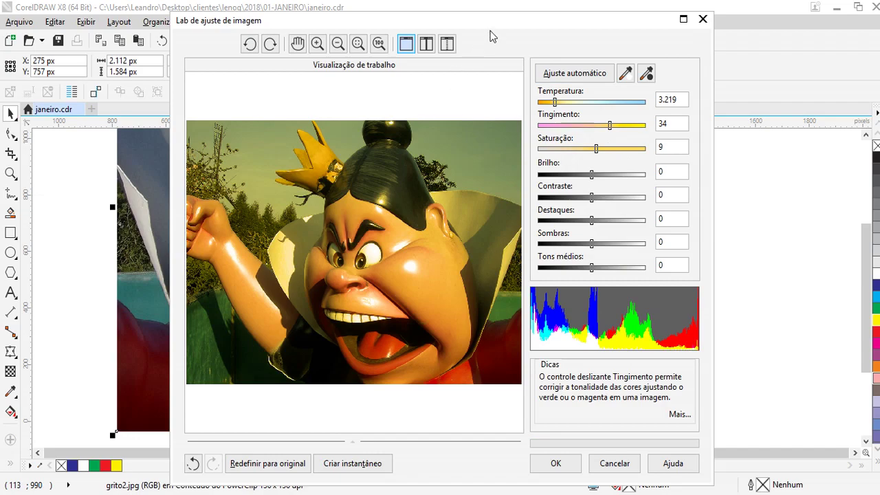
pyautogui.moveTo(466, 25); pyautogui.dragTo(433, 37)
pyautogui.moveTo(560, 212); pyautogui.dragTo(568, 191)
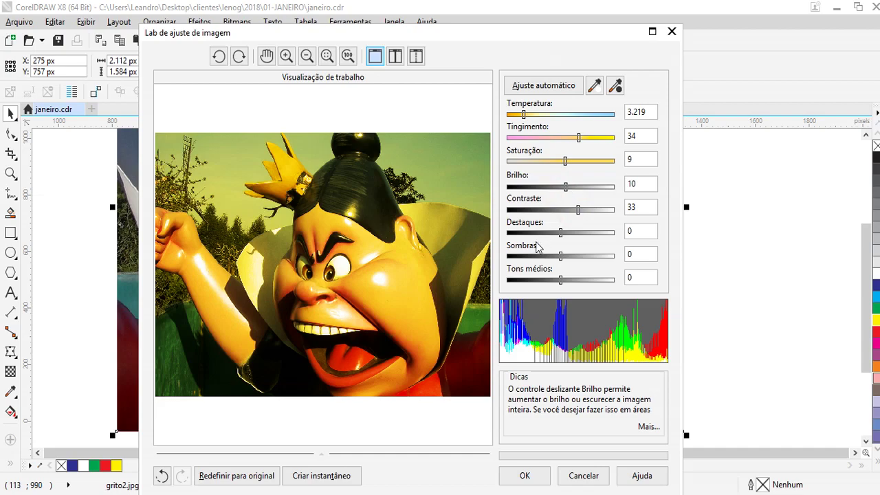
# - Set the photo's highlights to 13, shadows to -33 and midtones to -21, and apply the image adjustments
pyautogui.moveTo(560, 236); pyautogui.dragTo(568, 236)
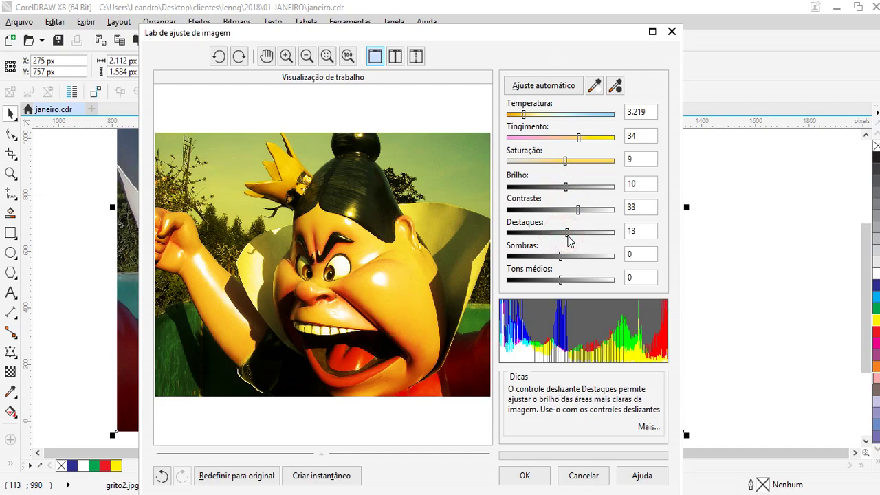
pyautogui.moveTo(560, 280); pyautogui.dragTo(543, 256)
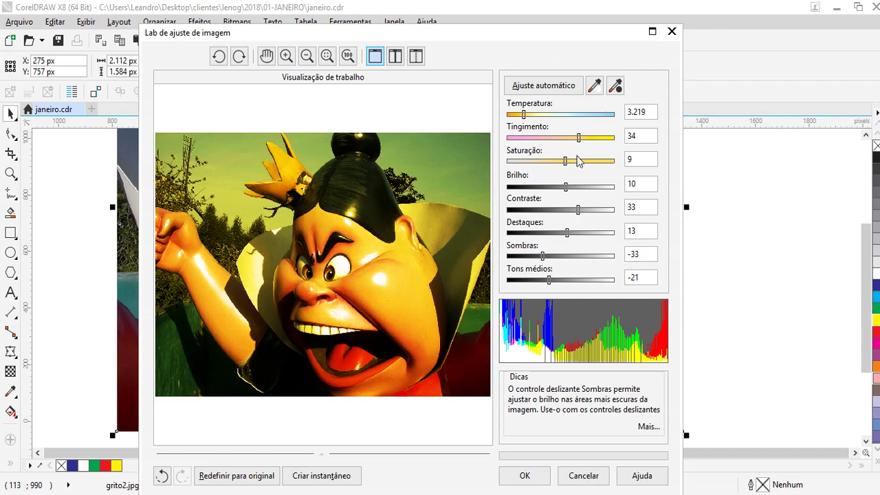
pyautogui.click(532, 480)
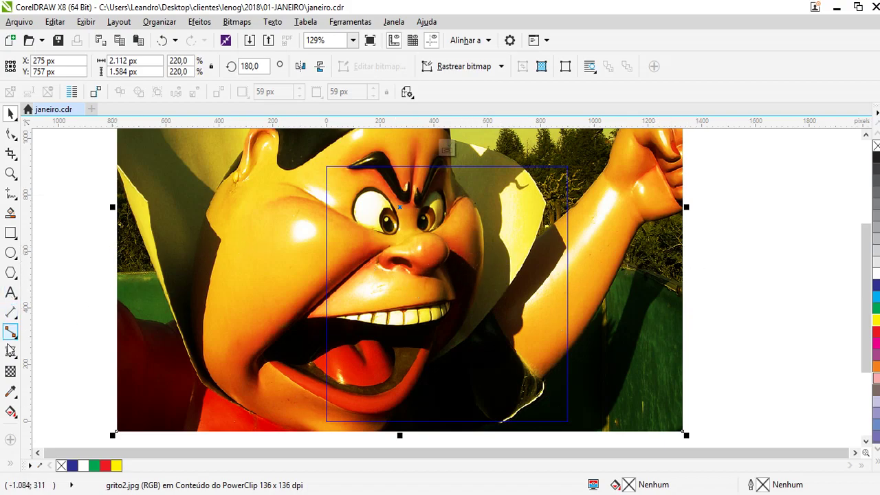
# - Draw a rectangle of about 963 × 951 px covering the PowerClip frame, fill it red and remove its outline
pyautogui.click(10, 233)
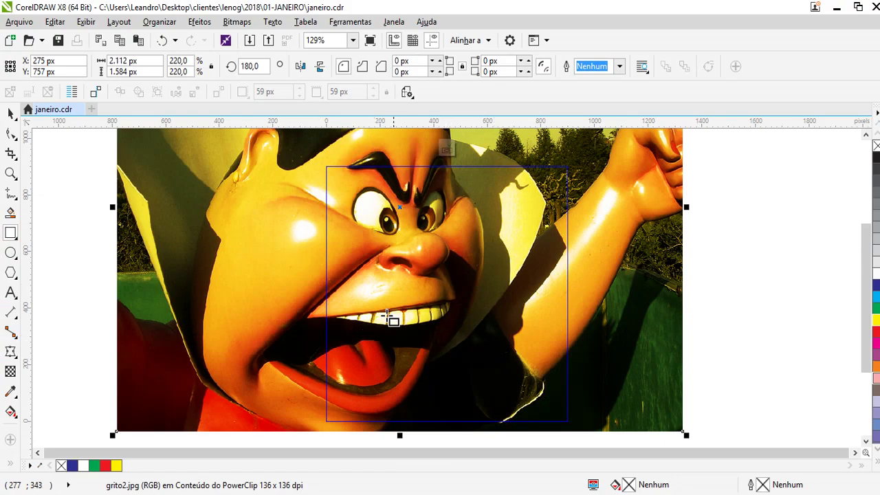
pyautogui.moveTo(323, 155); pyautogui.dragTo(581, 420)
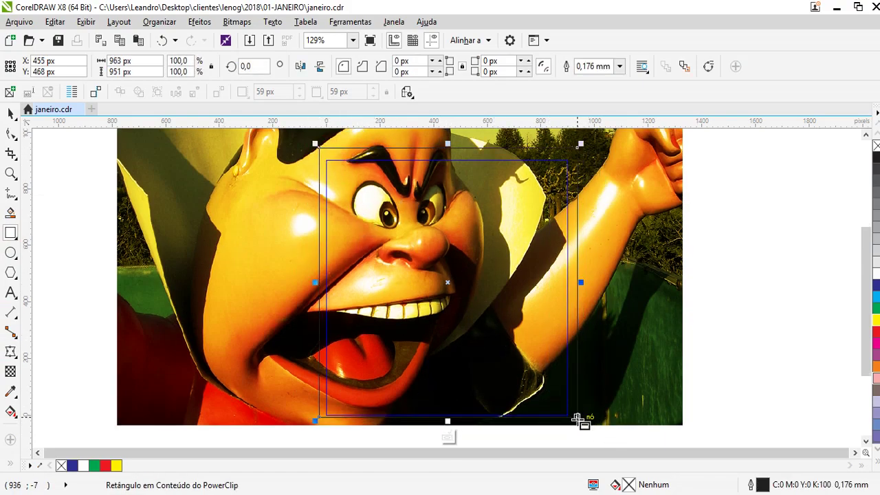
pyautogui.click(876, 337)
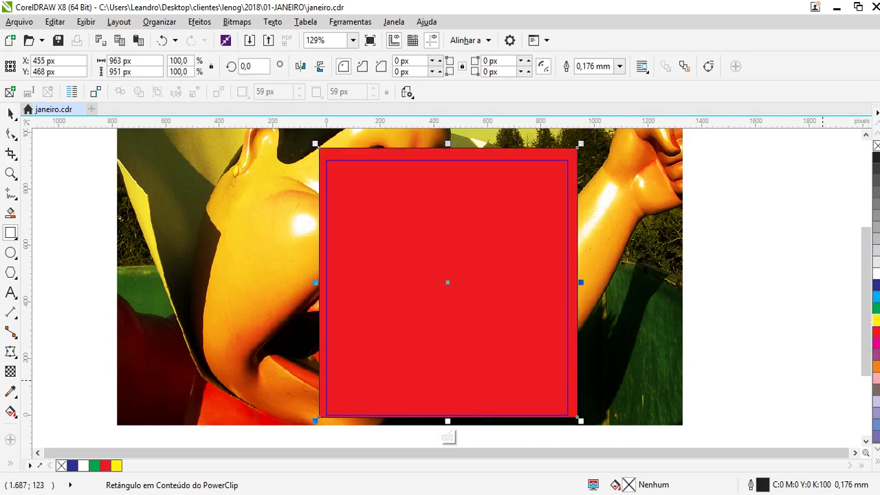
pyautogui.rightClick(876, 145)
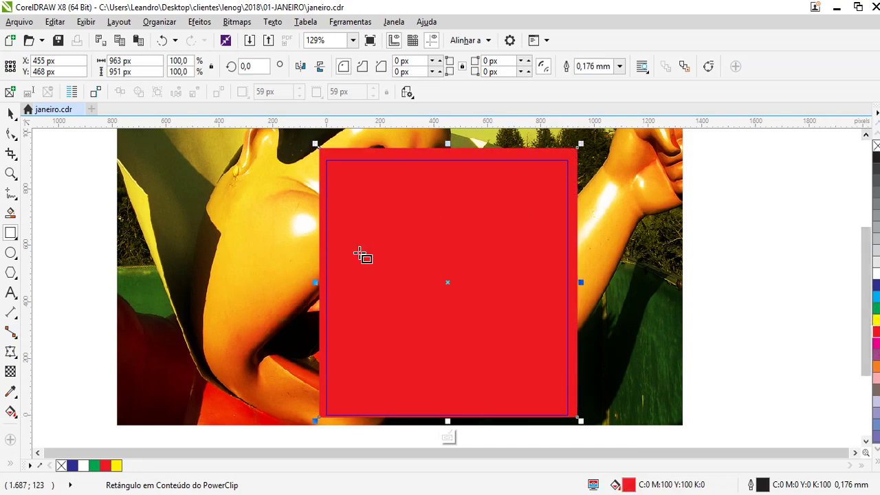
# - Change the rectangle's fill to dark red C36 M97 Y91 K58
pyautogui.click(10, 371)
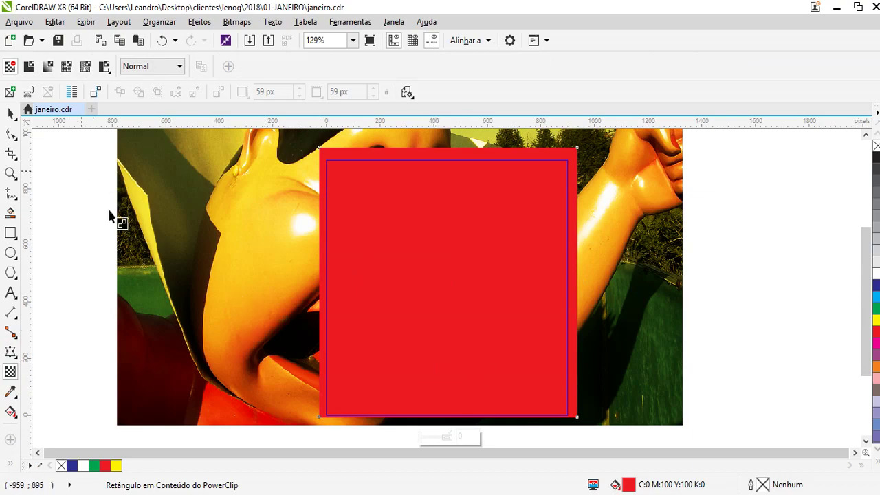
pyautogui.doubleClick(631, 487)
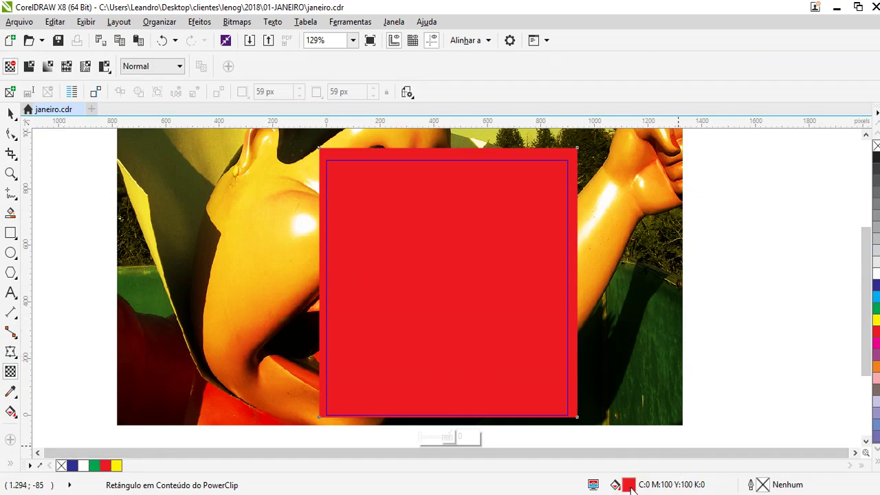
pyautogui.moveTo(329, 200)
pyautogui.mouseDown()
pyautogui.moveTo(344, 230)
pyautogui.moveTo(307, 255)
pyautogui.moveTo(317, 273)
pyautogui.mouseUp()
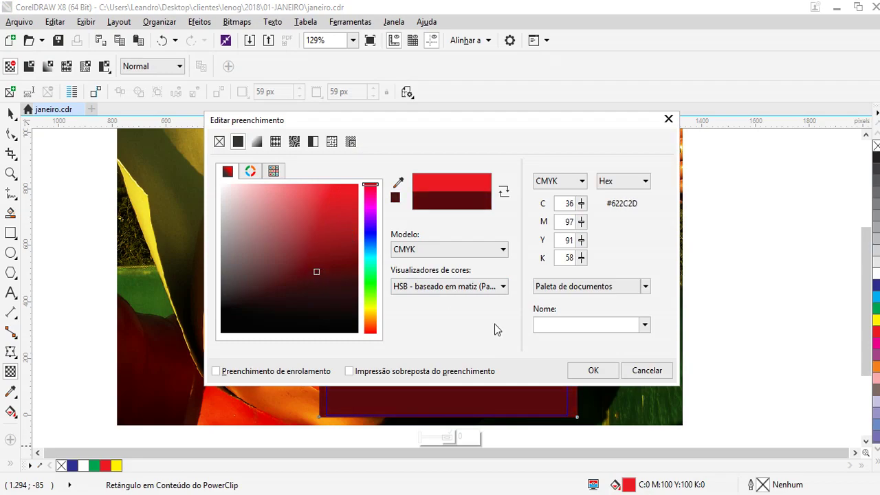
pyautogui.click(595, 370)
pyautogui.click(12, 112)
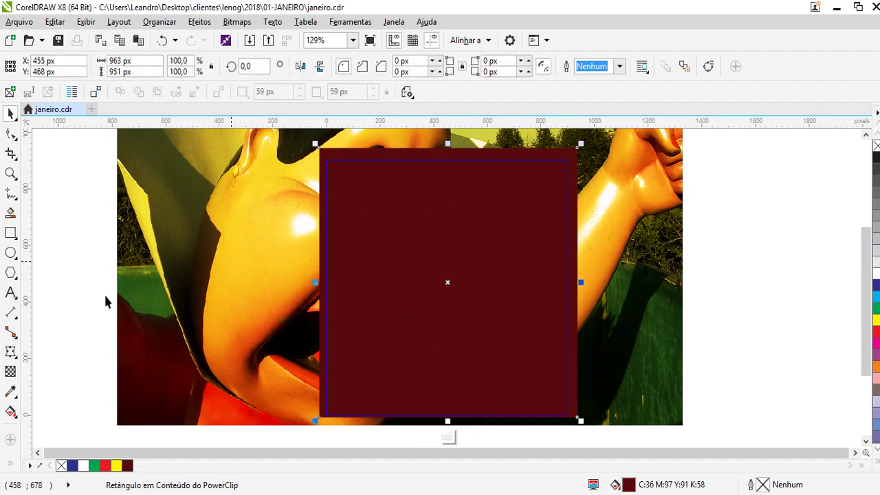
# - Give the dark red rectangle a uniform transparency of 40 and finish editing the PowerClip's contents
pyautogui.click(11, 371)
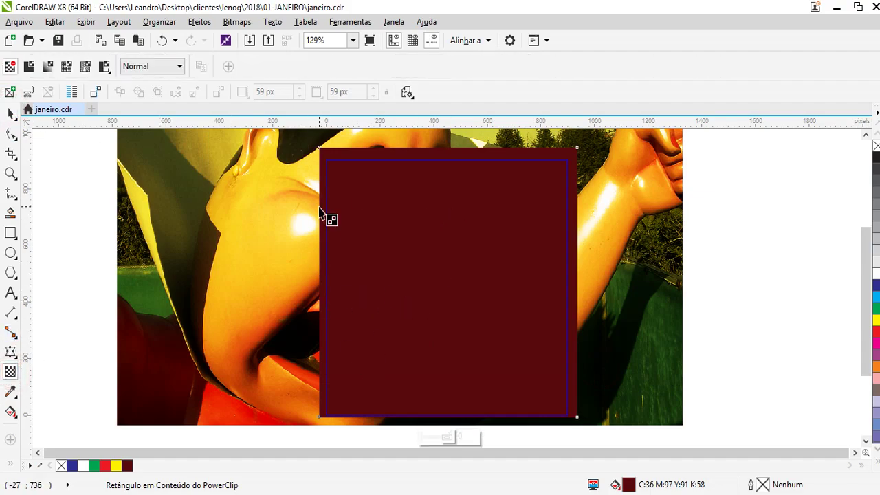
pyautogui.click(430, 437)
pyautogui.moveTo(430, 437); pyautogui.dragTo(432, 442)
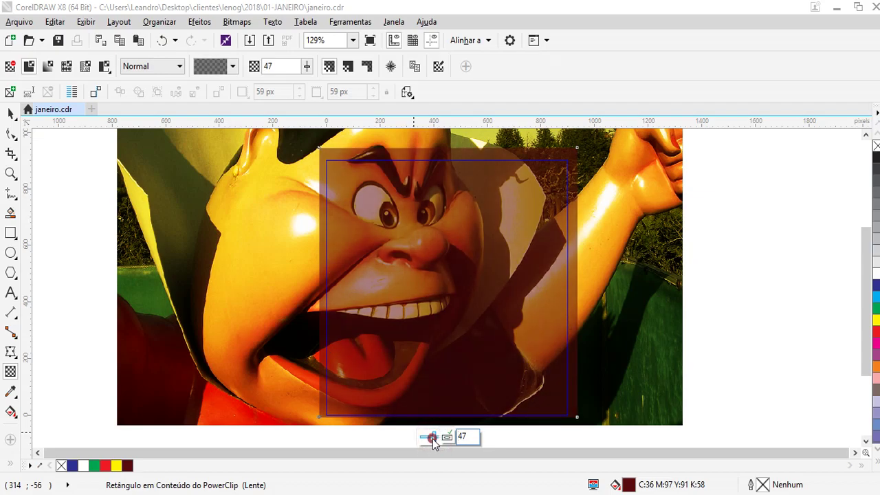
pyautogui.hotkey('ctrl', 'z')
pyautogui.moveTo(432, 442); pyautogui.dragTo(444, 434)
pyautogui.rightClick(472, 337)
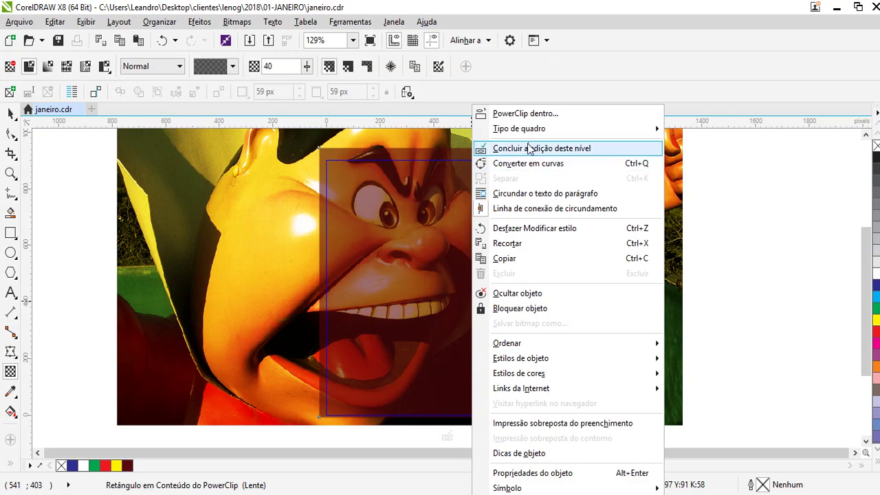
pyautogui.click(529, 148)
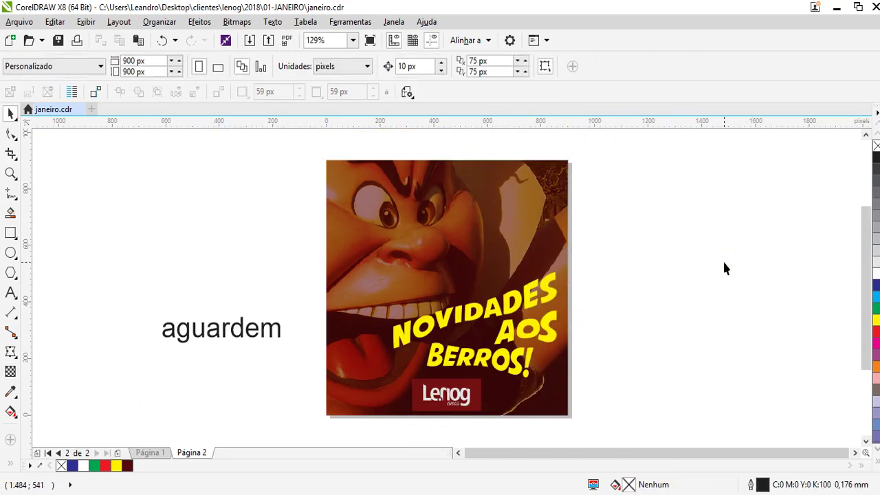
# - Select the three headline texts, fill them white and scale them down to about 578 × 353 px
pyautogui.moveTo(609, 240); pyautogui.dragTo(348, 403)
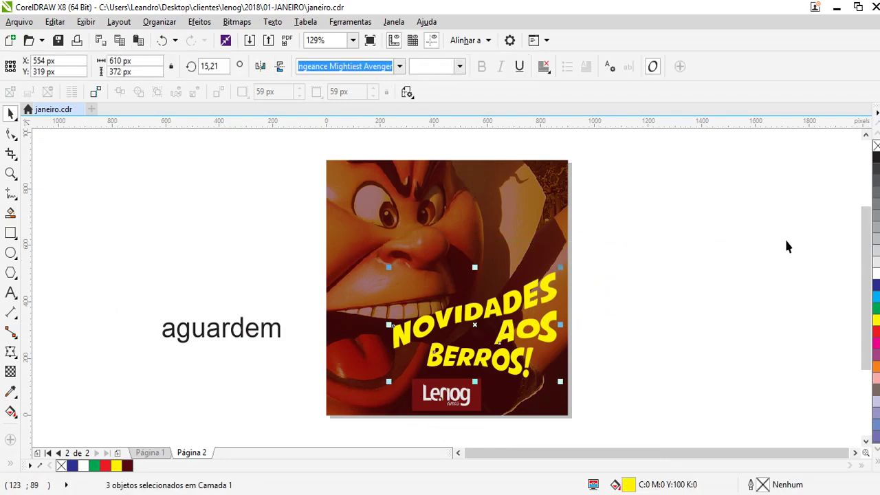
pyautogui.click(876, 275)
pyautogui.moveTo(565, 270); pyautogui.dragTo(556, 276)
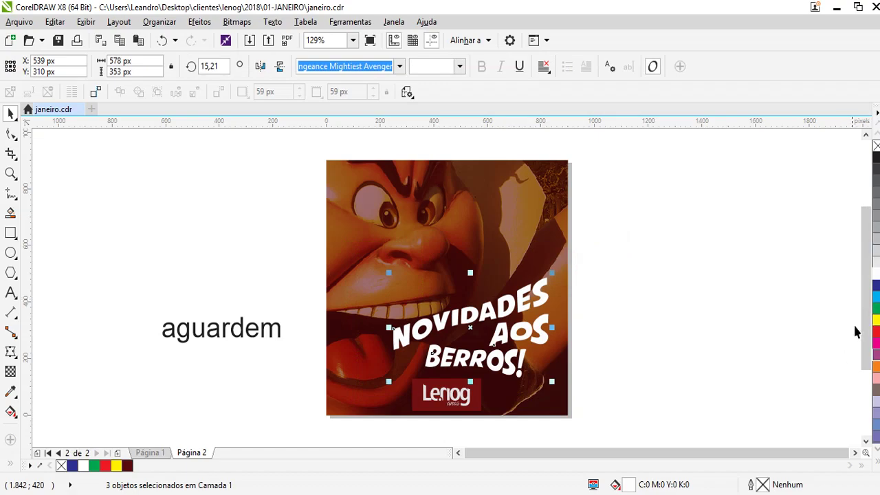
# - Recolor the three headline texts yellow and soften the fill to pale yellow C3 M0 Y53 K0
pyautogui.click(876, 320)
pyautogui.doubleClick(629, 486)
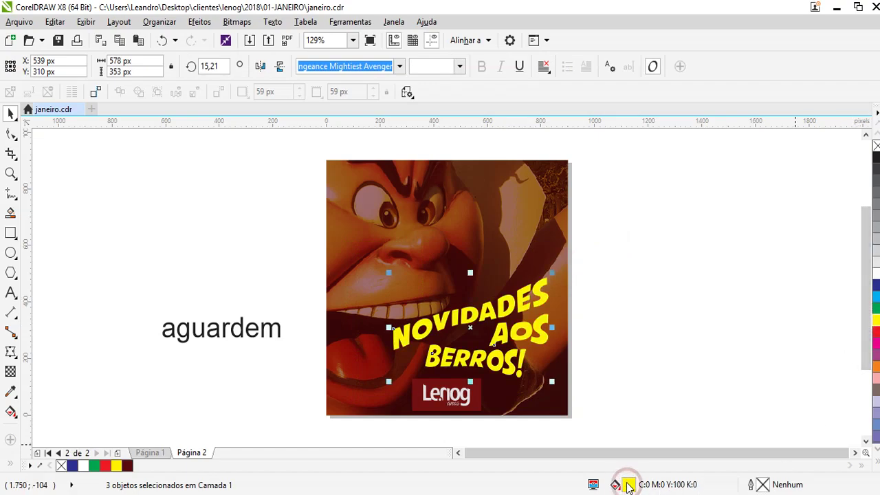
pyautogui.moveTo(290, 227); pyautogui.dragTo(311, 202)
pyautogui.moveTo(313, 120); pyautogui.dragTo(702, 152)
pyautogui.moveTo(695, 235); pyautogui.dragTo(665, 216)
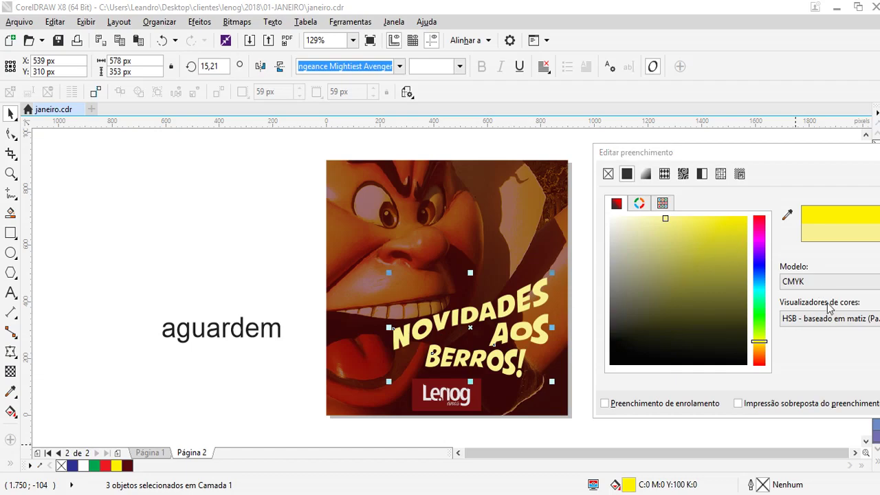
pyautogui.moveTo(785, 158); pyautogui.dragTo(637, 149)
pyautogui.click(832, 393)
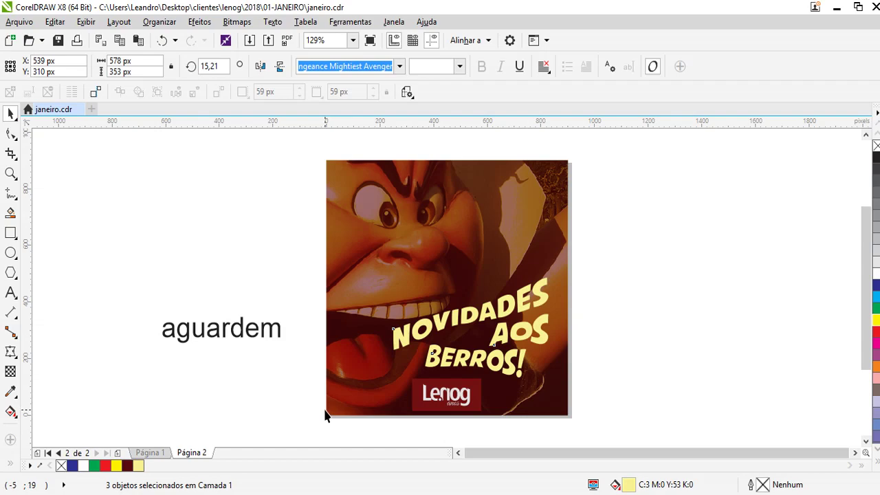
# - Reselect the three headline texts, scale them down slightly more and deselect them
pyautogui.moveTo(658, 247); pyautogui.dragTo(382, 397)
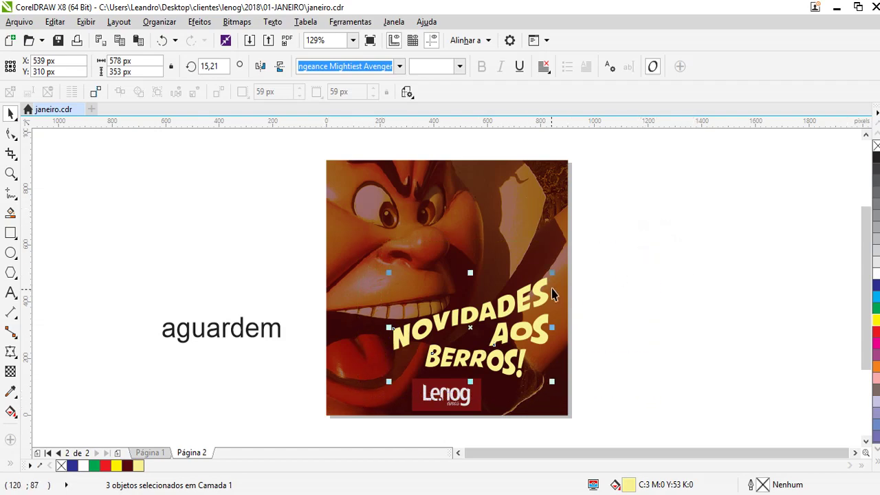
pyautogui.moveTo(551, 271); pyautogui.dragTo(543, 286)
pyautogui.click(618, 233)
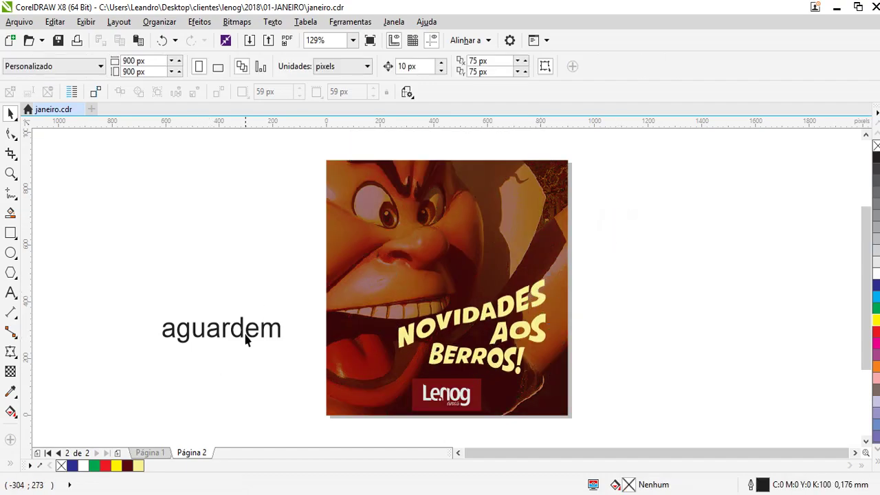
# - Set the font of the aguardem text beside the page to Humnst777 Cn BT
pyautogui.click(270, 322)
pyautogui.click(399, 66)
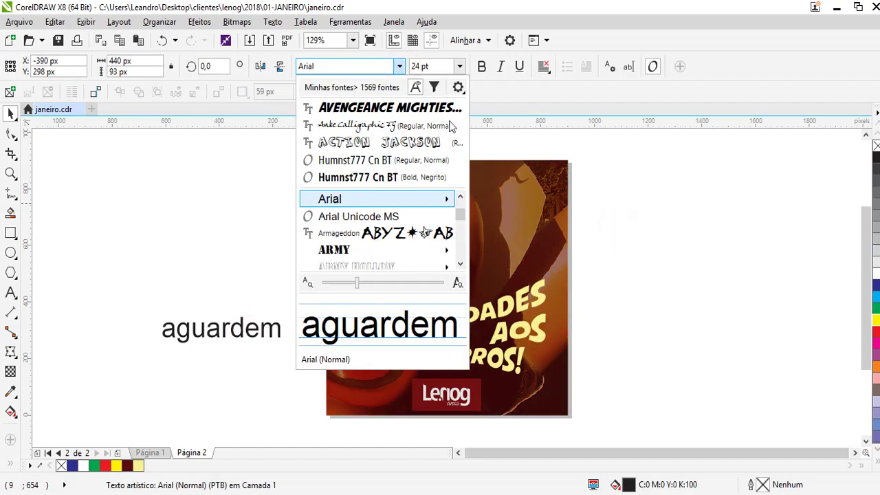
pyautogui.click(271, 278)
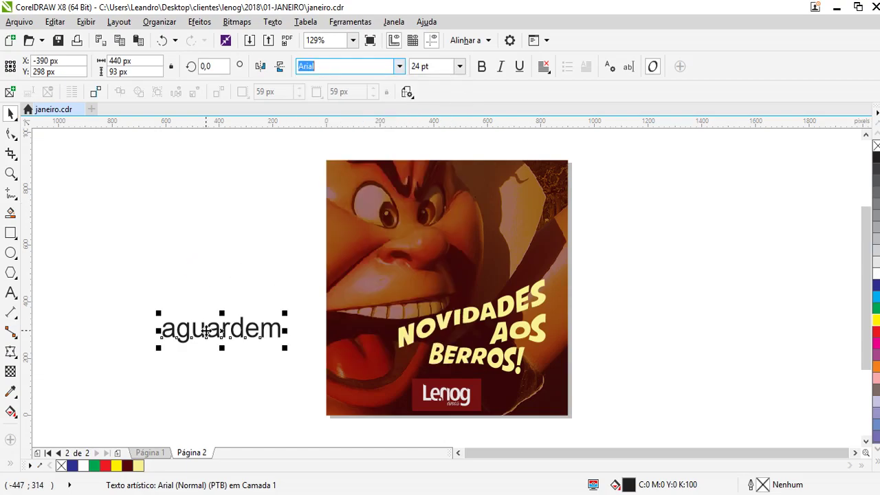
pyautogui.click(399, 66)
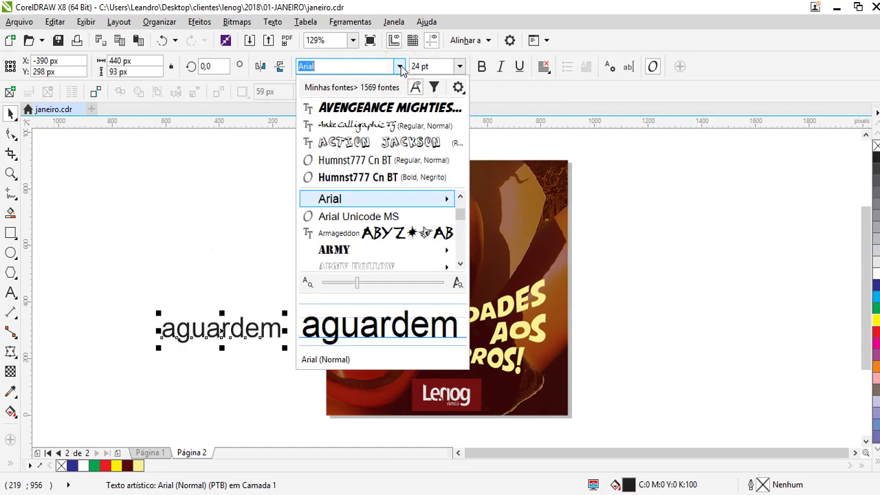
pyautogui.click(382, 159)
pyautogui.moveTo(252, 328); pyautogui.dragTo(274, 330)
pyautogui.click(242, 330)
# - Rewrite the aguardem text in capitals as AGUARDEM and select it as an object
pyautogui.click(12, 293)
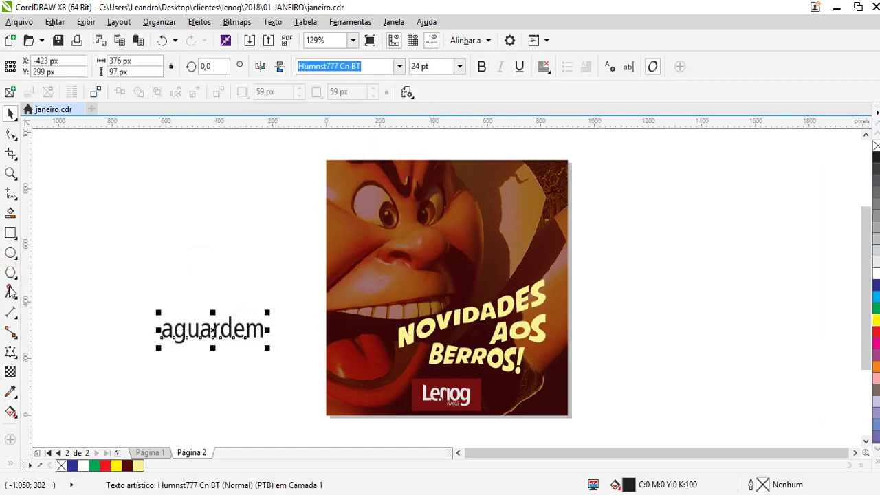
pyautogui.doubleClick(180, 336)
pyautogui.write('A')
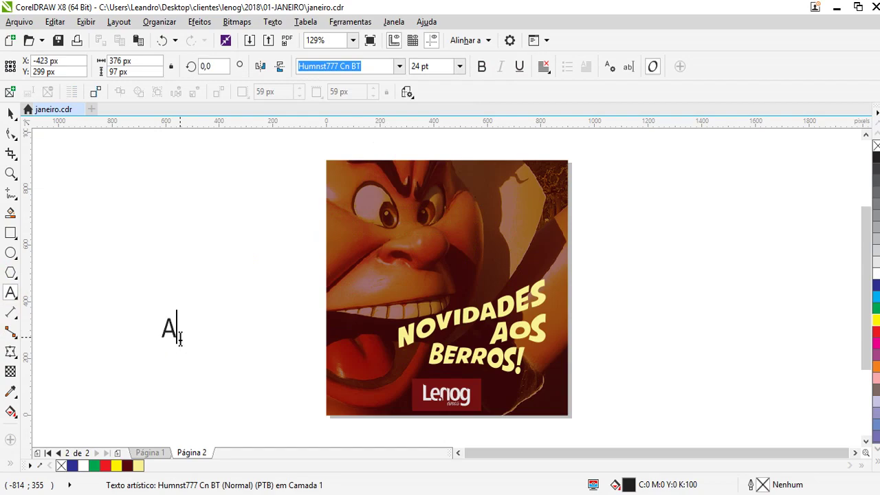
pyautogui.write('GUARDEM')
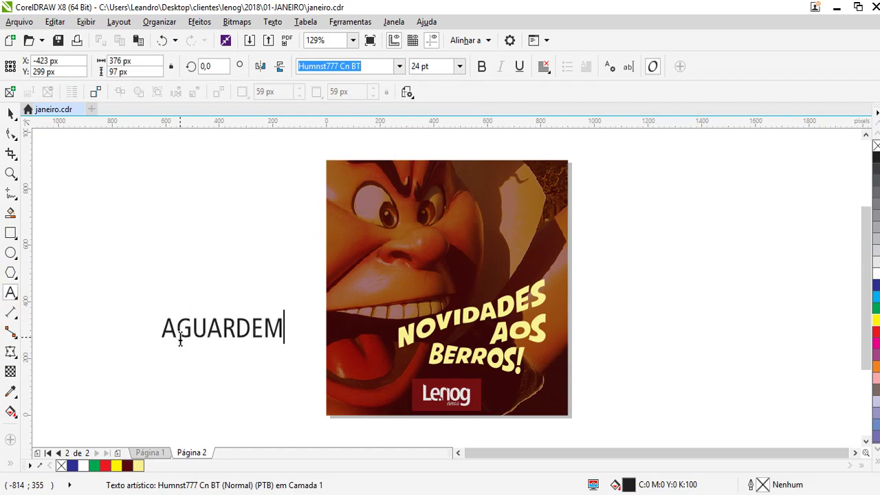
pyautogui.press('Escape')
pyautogui.click(10, 114)
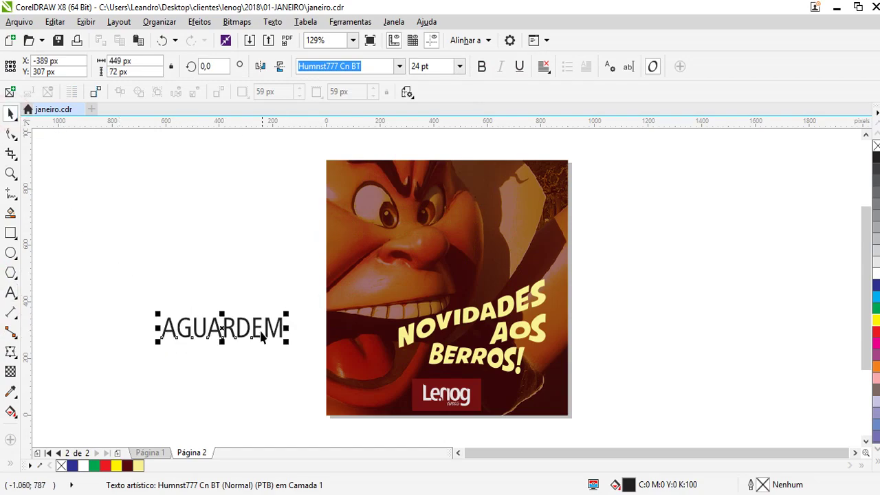
# - Change the AGUARDEM text's font to Gentil
pyautogui.click(399, 66)
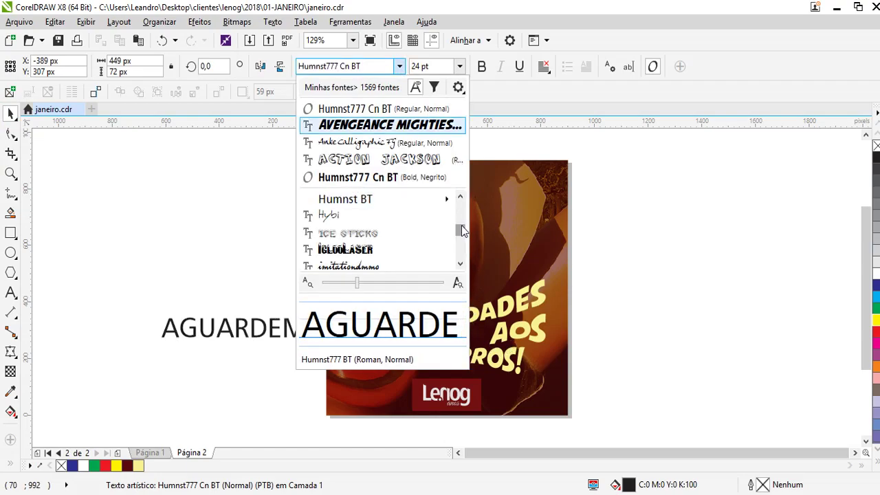
pyautogui.moveTo(460, 230)
pyautogui.mouseDown()
pyautogui.moveTo(462, 237)
pyautogui.moveTo(461, 226)
pyautogui.mouseUp()
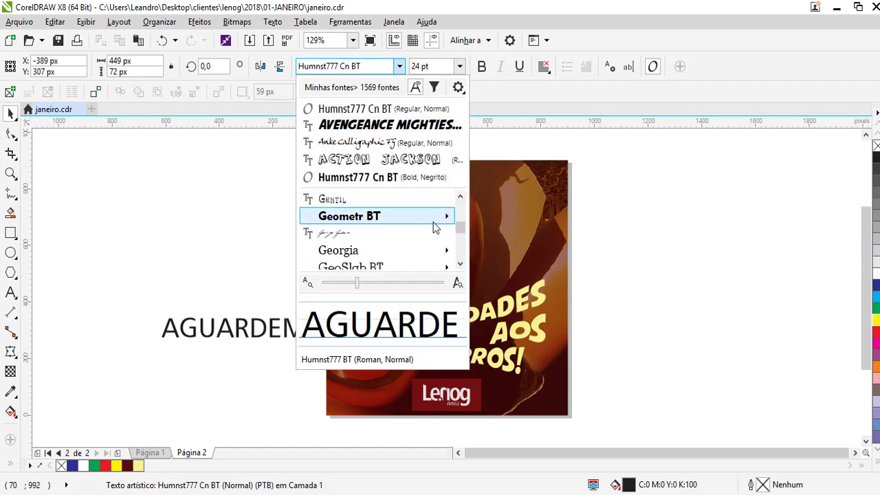
pyautogui.click(354, 199)
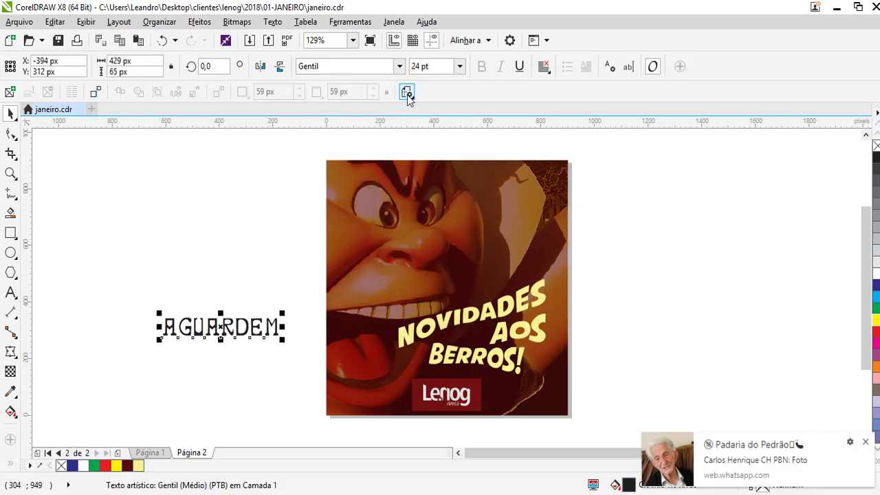
# - Move the AGUARDEM text onto the middle of the photo at about 261 px wide and fill it white
pyautogui.moveTo(253, 326); pyautogui.dragTo(455, 242)
pyautogui.click(83, 466)
# - Change the AGUARDEM text's font to Helvetica Light
pyautogui.click(398, 66)
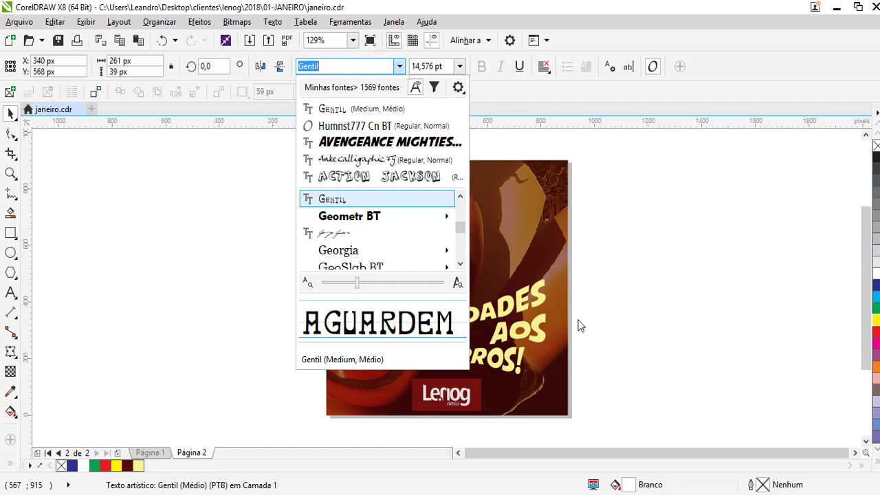
pyautogui.moveTo(459, 263); pyautogui.dragTo(460, 269)
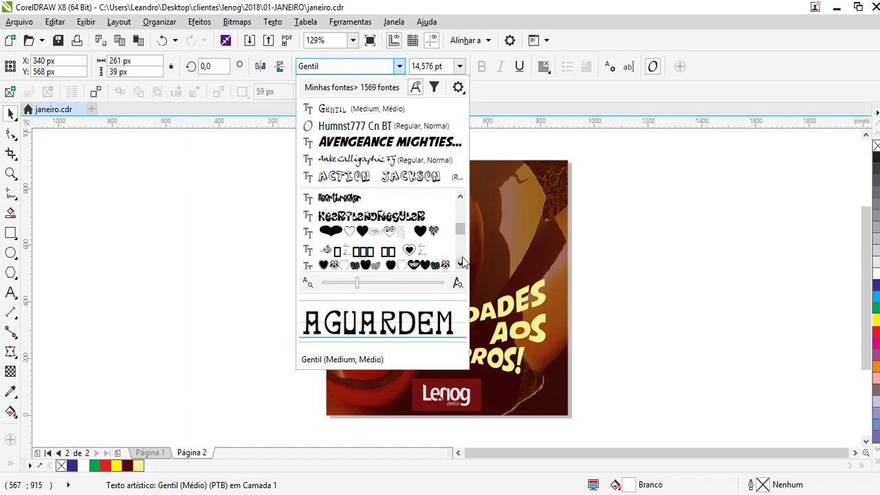
pyautogui.moveTo(462, 264); pyautogui.dragTo(460, 264)
pyautogui.click(460, 197)
pyautogui.moveTo(457, 197); pyautogui.dragTo(457, 197)
pyautogui.click(365, 233)
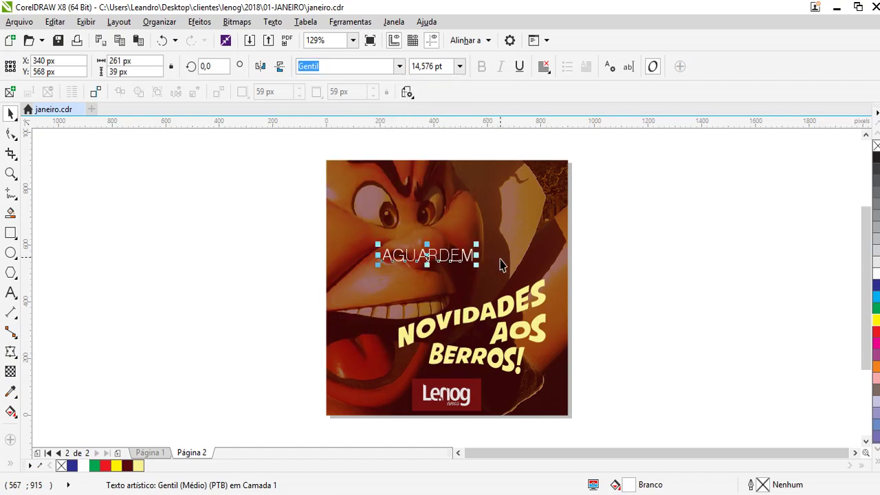
# - Shrink AGUARDEM to about 11.2 pt near the photo's upper edge and widen its letter spacing to about 523 px overall
pyautogui.moveTo(480, 256); pyautogui.dragTo(421, 180)
pyautogui.click(229, 265)
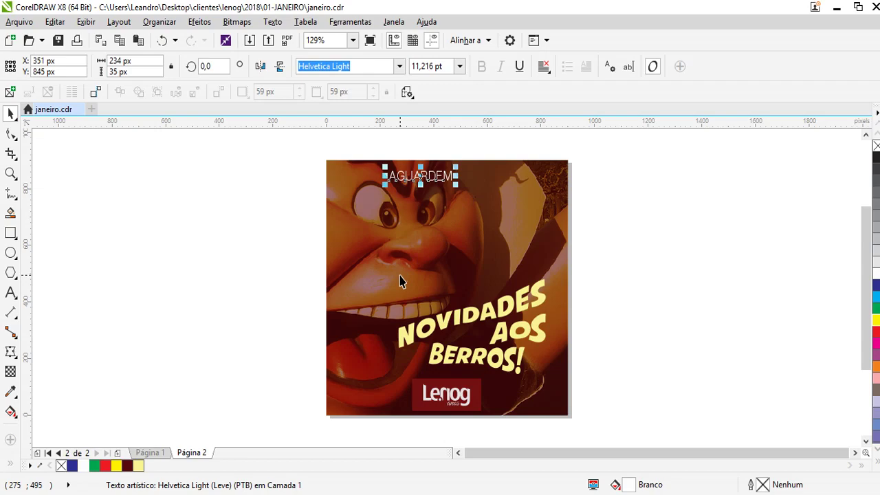
pyautogui.click(14, 416)
pyautogui.click(75, 422)
pyautogui.press('F10')
pyautogui.moveTo(456, 186); pyautogui.dragTo(528, 193)
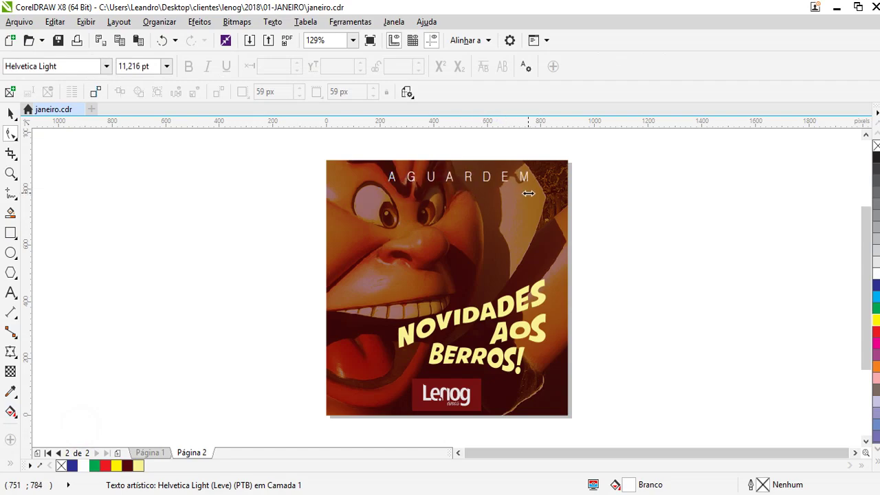
pyautogui.press('space')
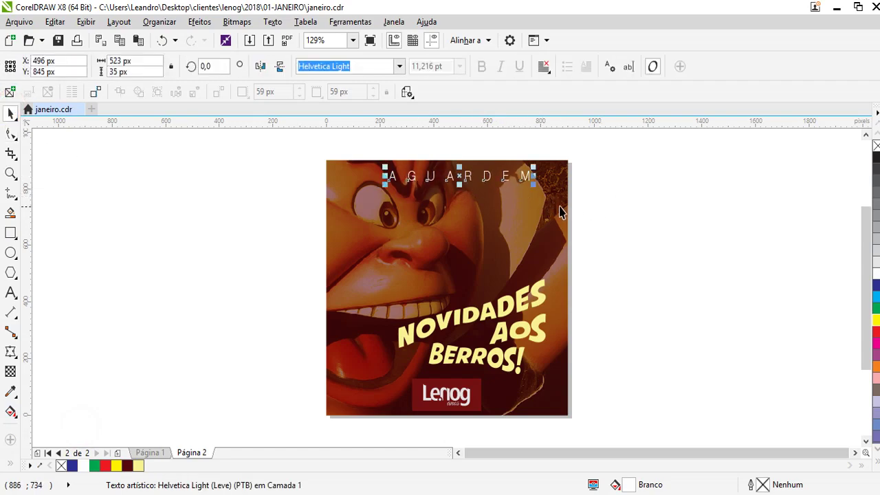
# - Center the AGUARDEM text horizontally on the page and deselect it
pyautogui.keyDown('shift'); pyautogui.click(561, 213); pyautogui.keyUp('shift')
pyautogui.click(708, 248)
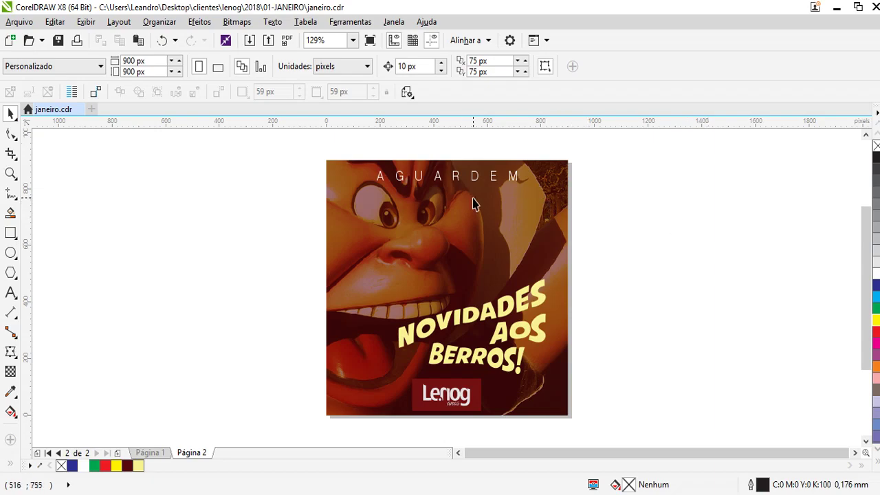
pyautogui.click(488, 179)
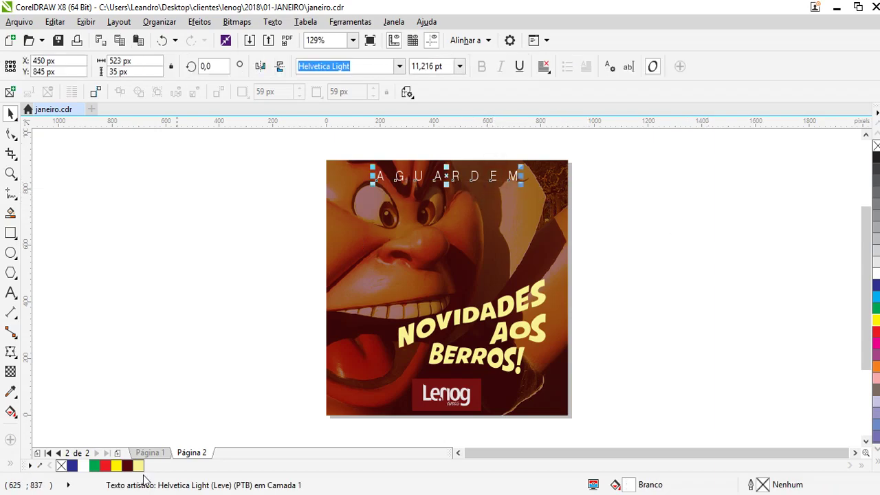
pyautogui.click(718, 232)
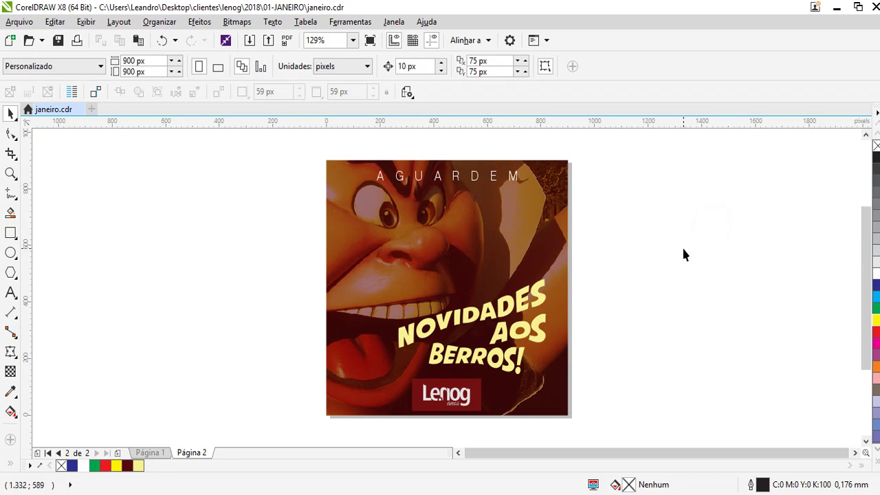
# - Give the AGUARDEM text a uniform transparency of 36 and fill it with the headline's pale yellow
pyautogui.click(470, 176)
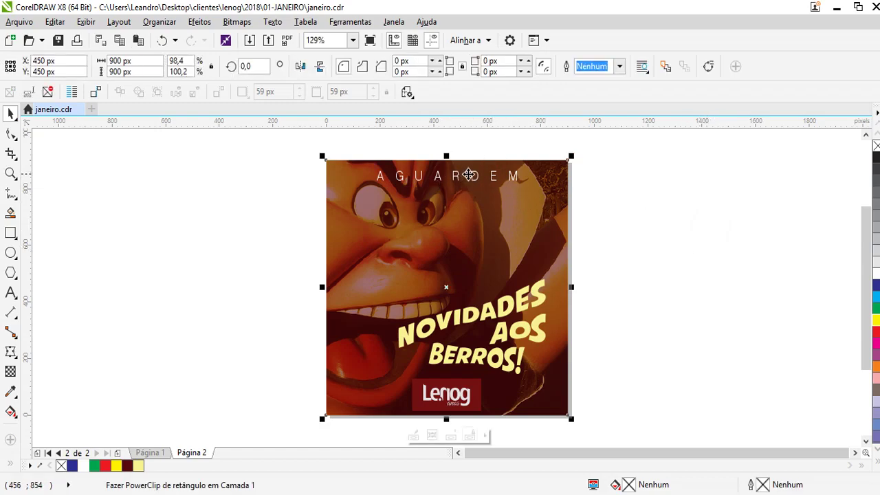
pyautogui.keyDown('ctrl'); pyautogui.click(471, 177); pyautogui.keyUp('ctrl')
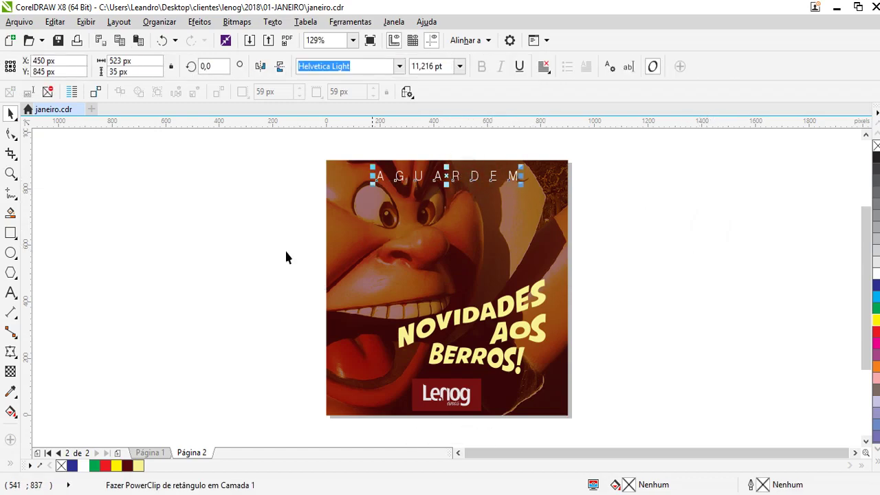
pyautogui.click(11, 372)
pyautogui.moveTo(428, 204); pyautogui.dragTo(431, 204)
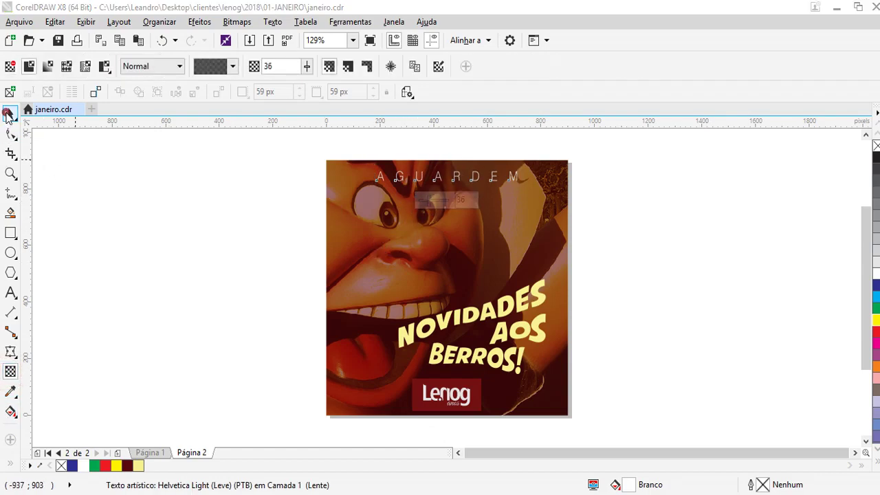
pyautogui.click(10, 112)
pyautogui.click(108, 169)
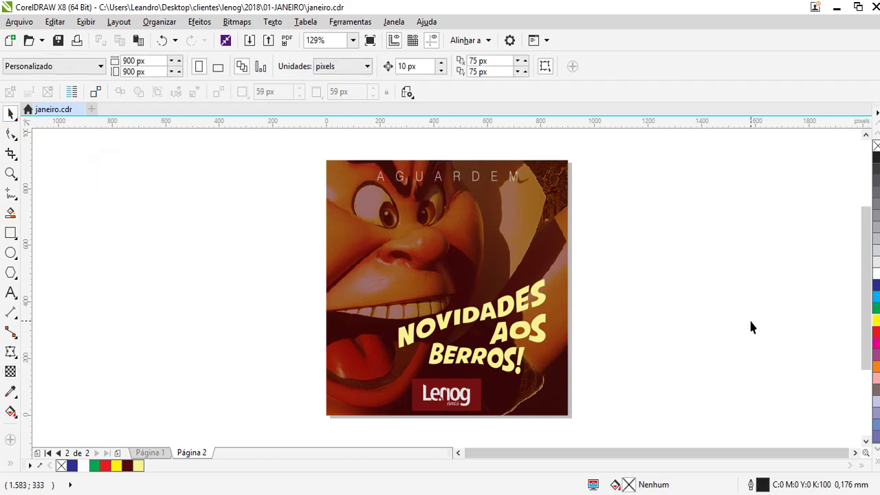
pyautogui.click(478, 177)
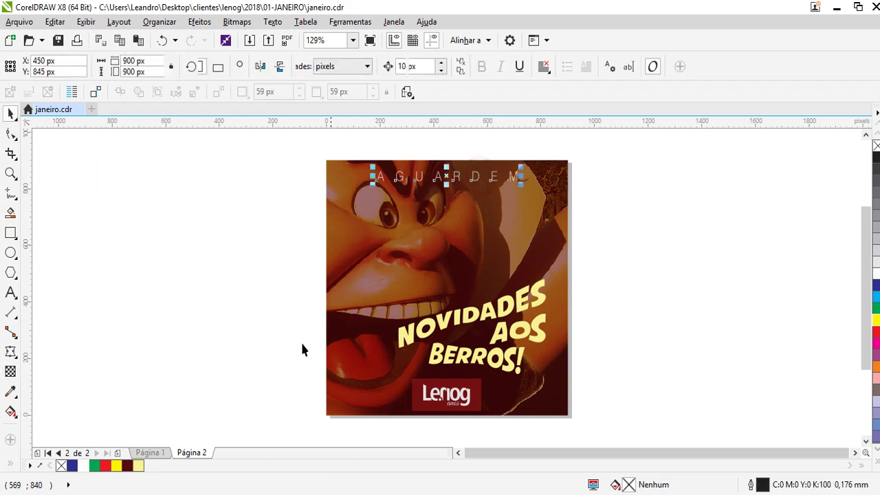
pyautogui.click(151, 369)
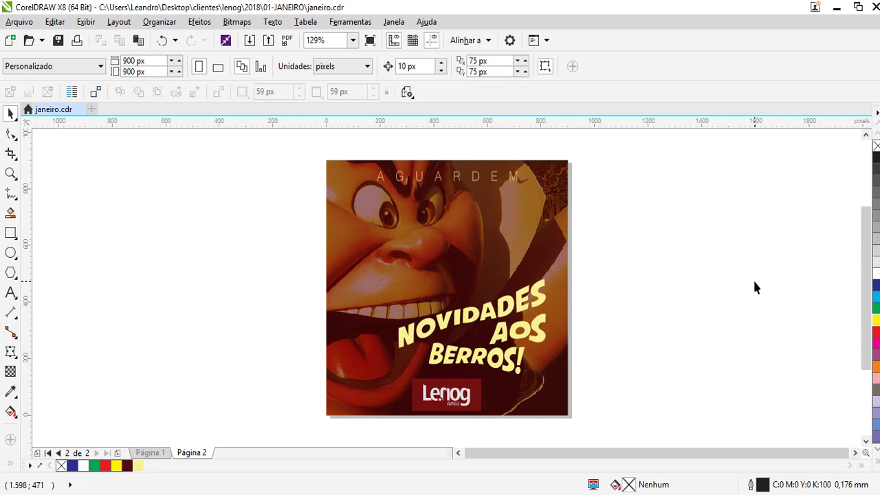
# - Apply a uniform transparency of 6 to the three headline texts and deselect them
pyautogui.moveTo(681, 252); pyautogui.dragTo(318, 421)
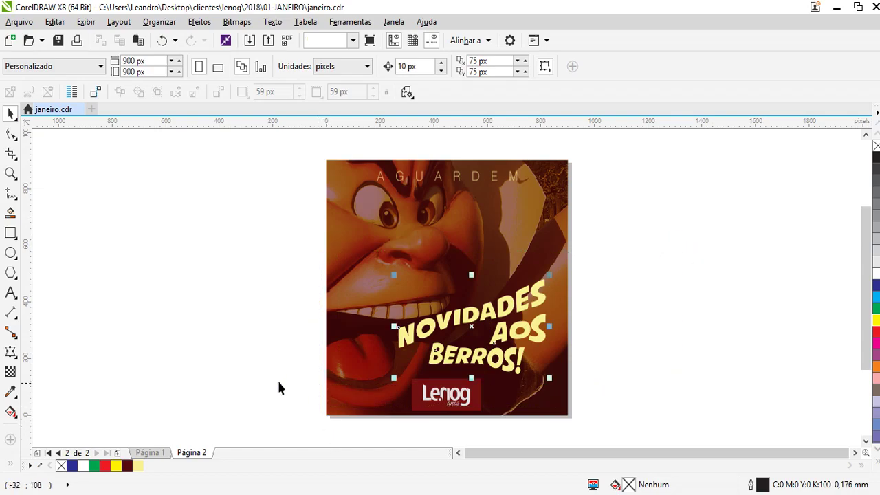
pyautogui.click(10, 371)
pyautogui.moveTo(423, 393); pyautogui.dragTo(453, 398)
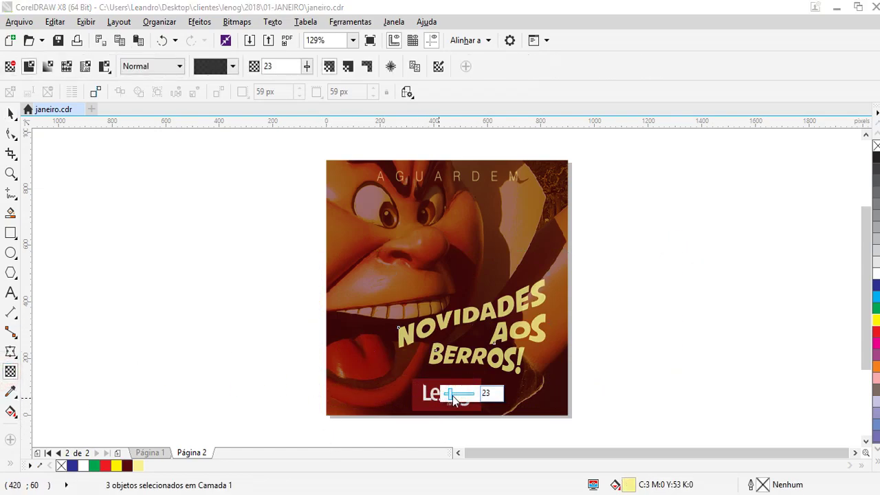
pyautogui.moveTo(456, 395)
pyautogui.mouseDown()
pyautogui.moveTo(485, 393)
pyautogui.moveTo(447, 398)
pyautogui.mouseUp()
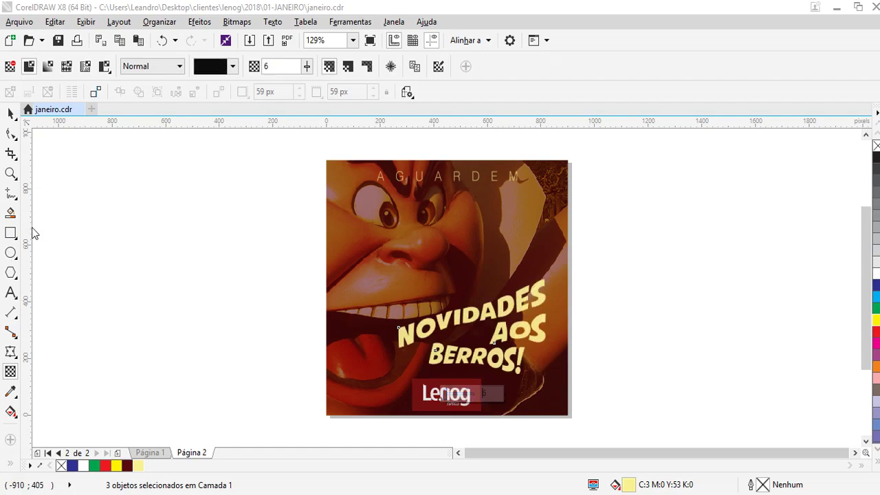
pyautogui.click(11, 113)
pyautogui.click(130, 267)
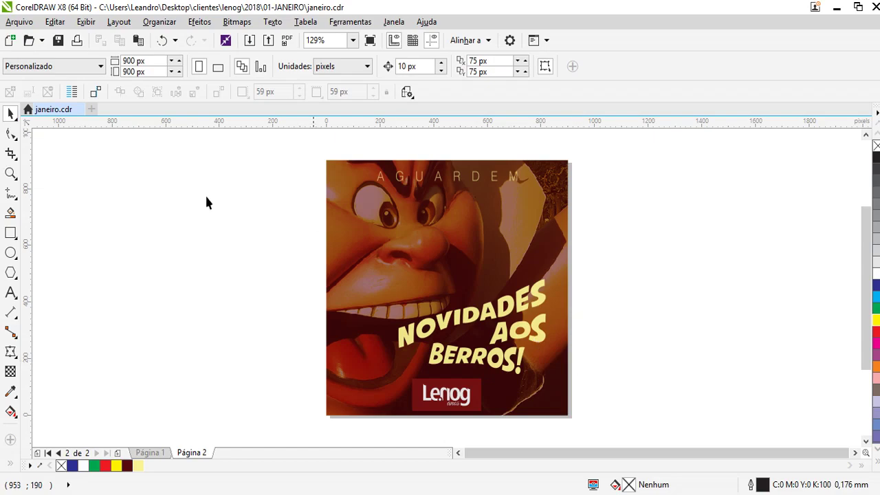
pyautogui.hotkey('alt', 'Tab')
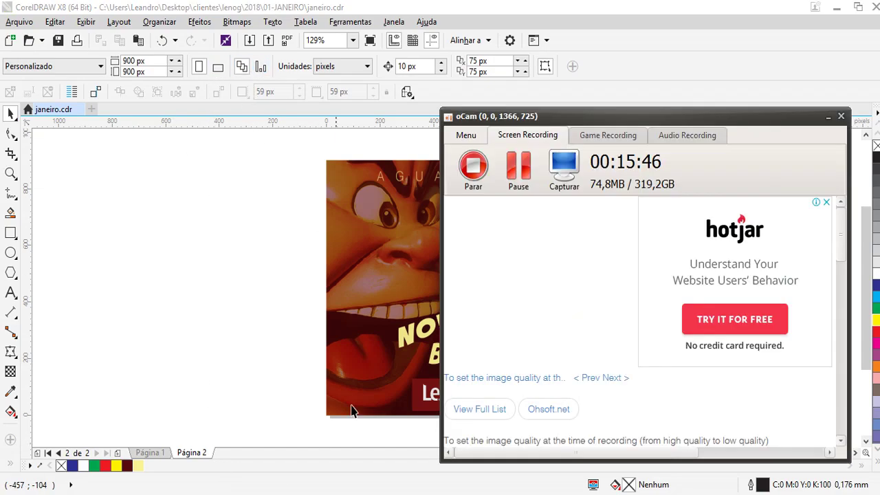